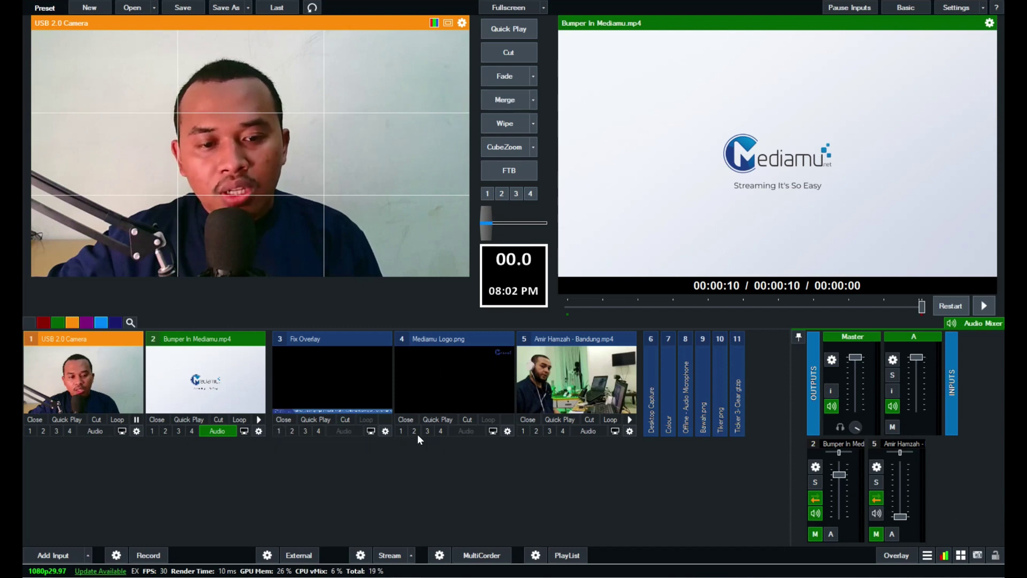
Put the USB 2.0 Camera on air with Quick Play, then preview Fix Overlay, Mediamu Logo.png and the video in input 5, restarting that video.
{"action": "left_click", "coordinate": [64, 420]}
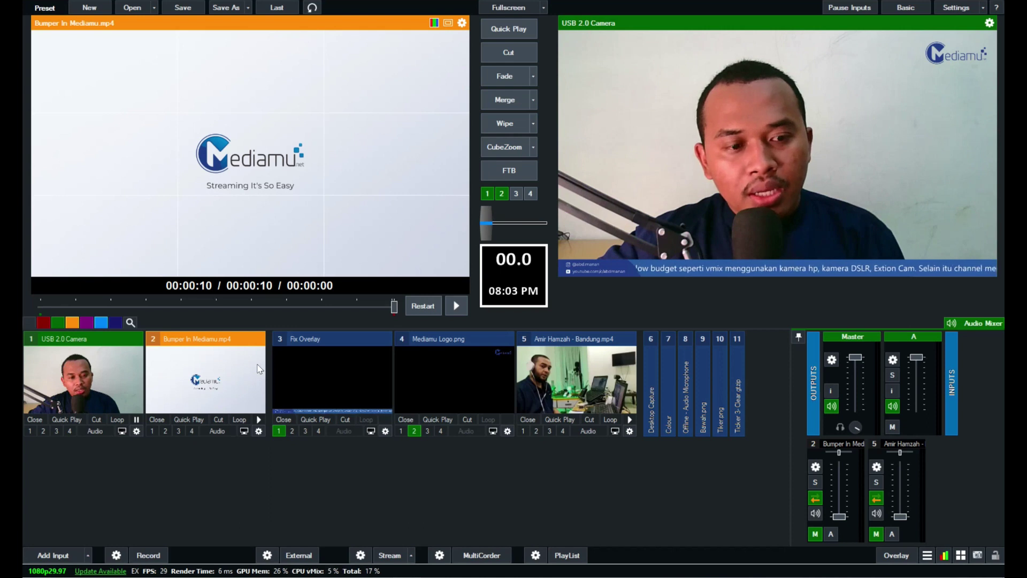
{"action": "left_click", "coordinate": [286, 361]}
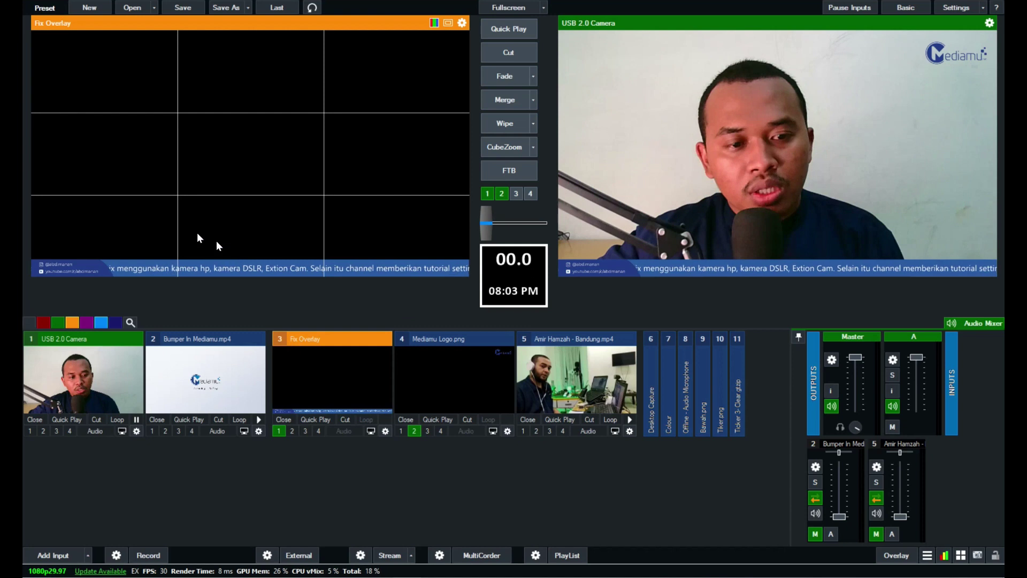
{"action": "left_click", "coordinate": [410, 336]}
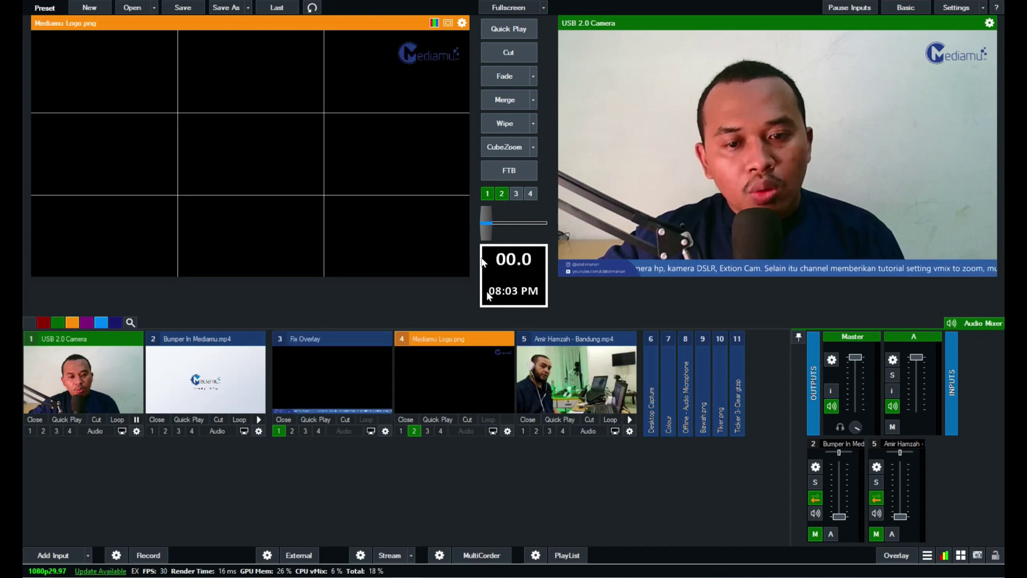
{"action": "left_click", "coordinate": [551, 339]}
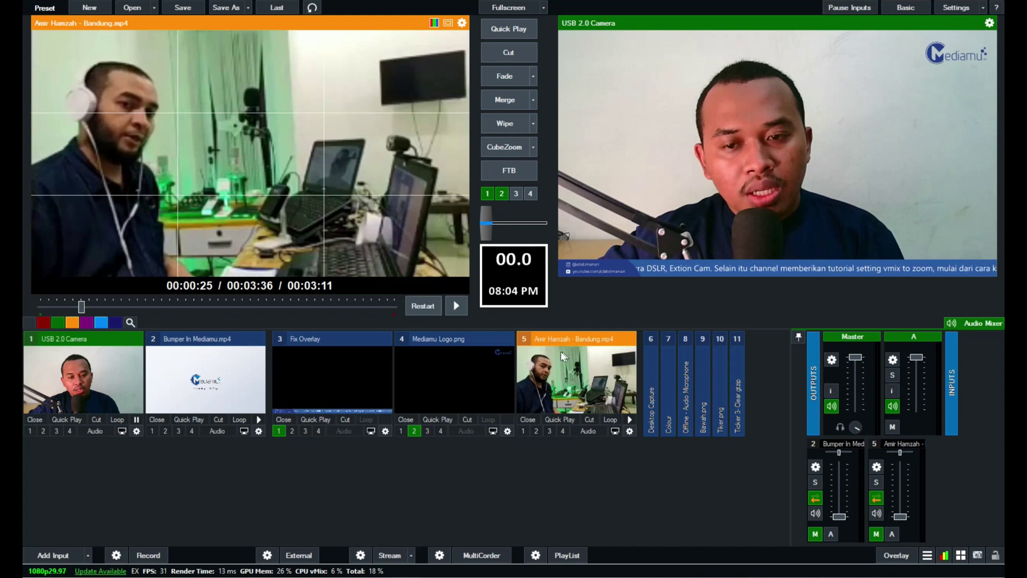
{"action": "left_click", "coordinate": [422, 309]}
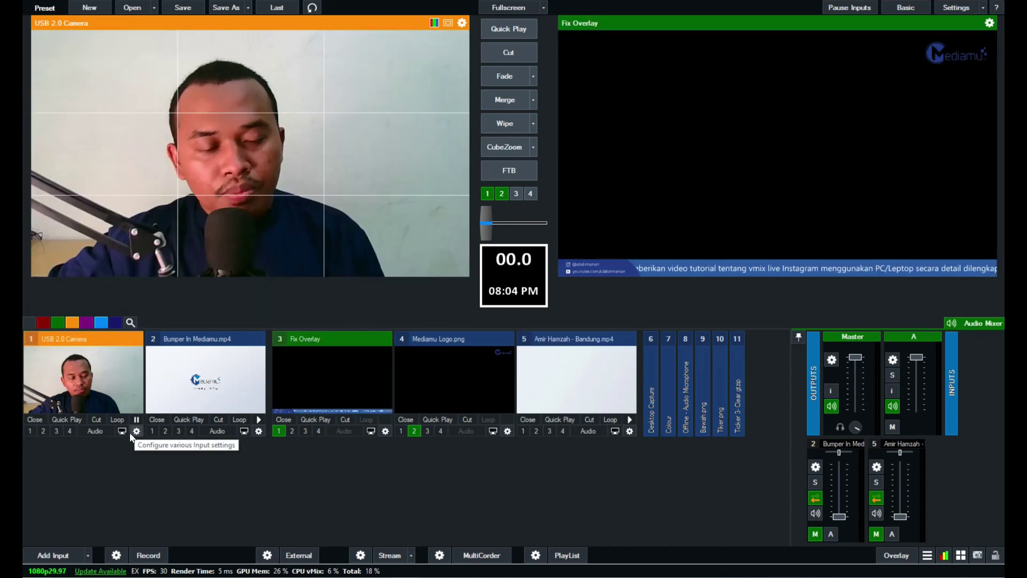
Configure the USB 2.0 Camera's first trigger as OnTransitionIn with function OverlayInput1In and input 3 Fix Overlay, and save the edit.
{"action": "left_click", "coordinate": [137, 431]}
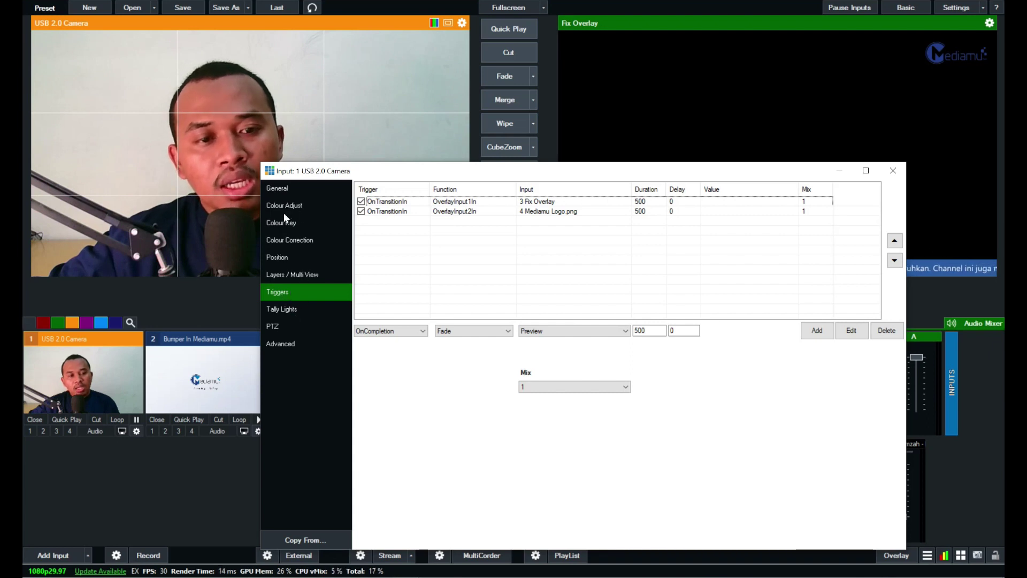
{"action": "left_click", "coordinate": [291, 292]}
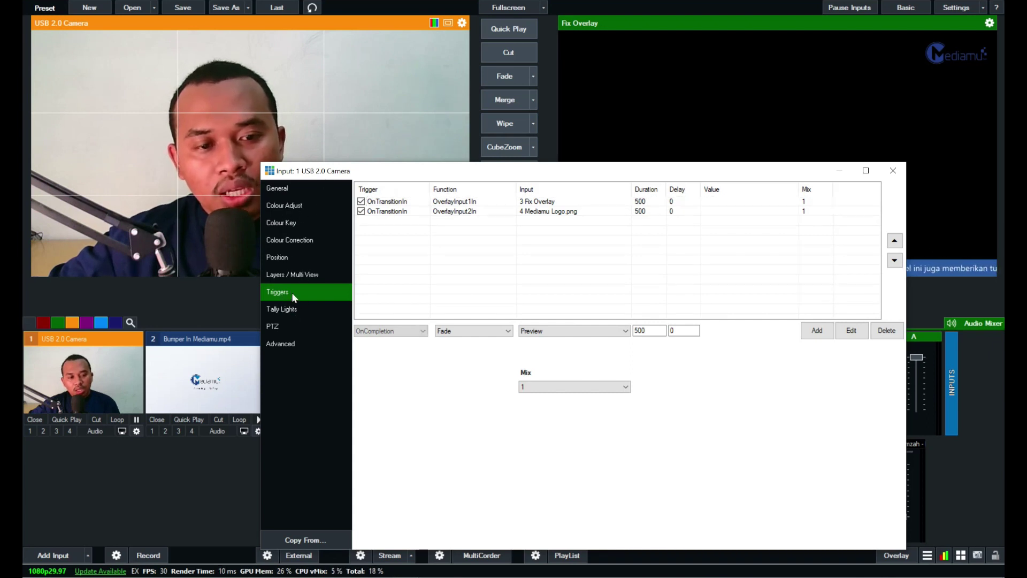
{"action": "left_click", "coordinate": [384, 202]}
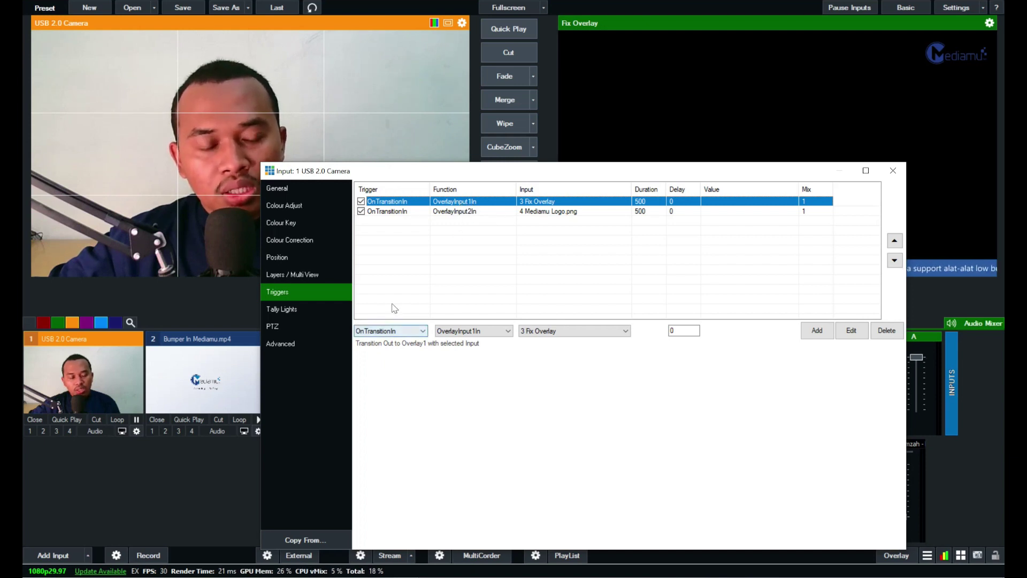
{"action": "left_click", "coordinate": [389, 331]}
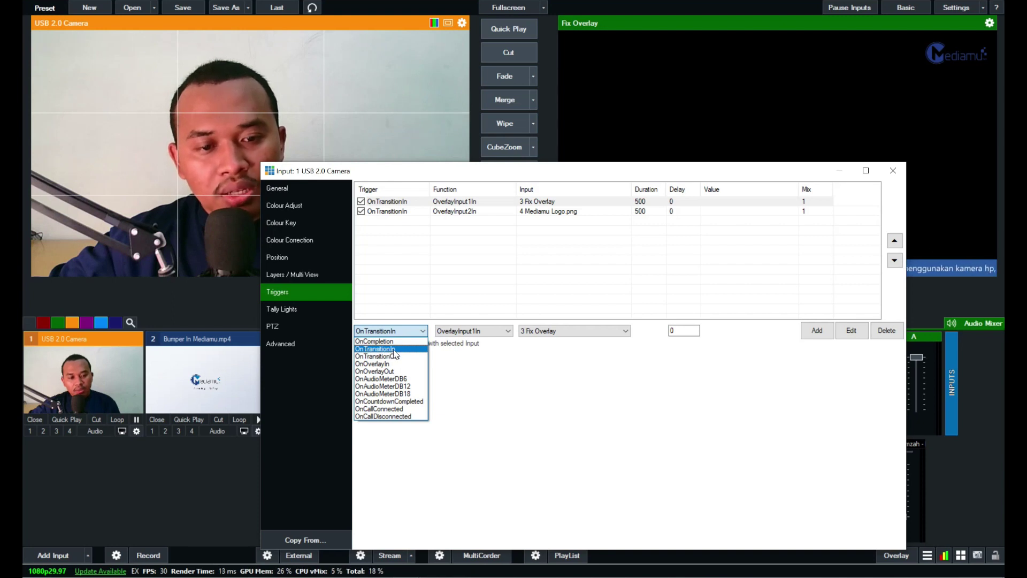
{"action": "left_click", "coordinate": [493, 354]}
{"action": "left_click", "coordinate": [475, 332]}
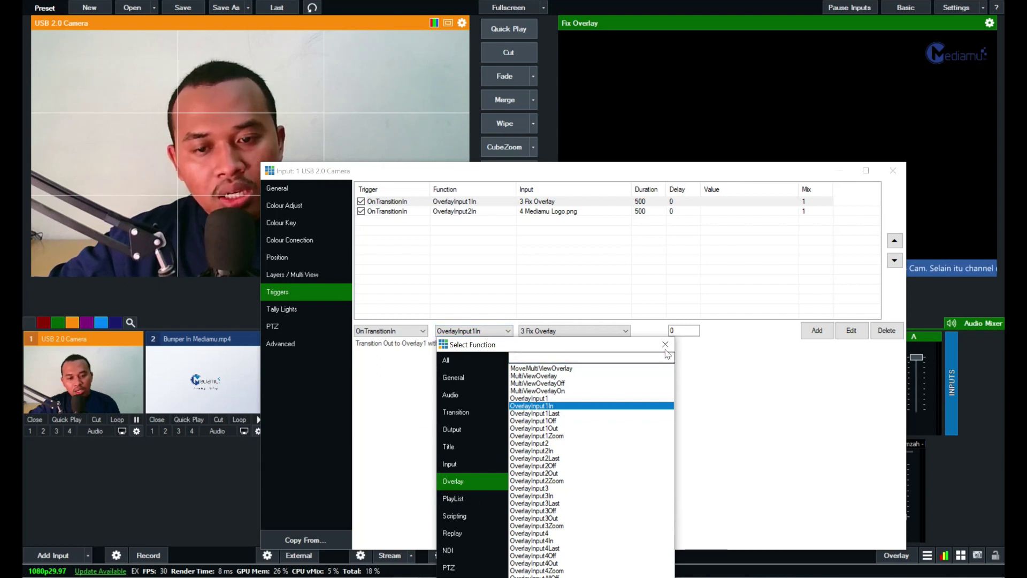
{"action": "double_click", "coordinate": [543, 406]}
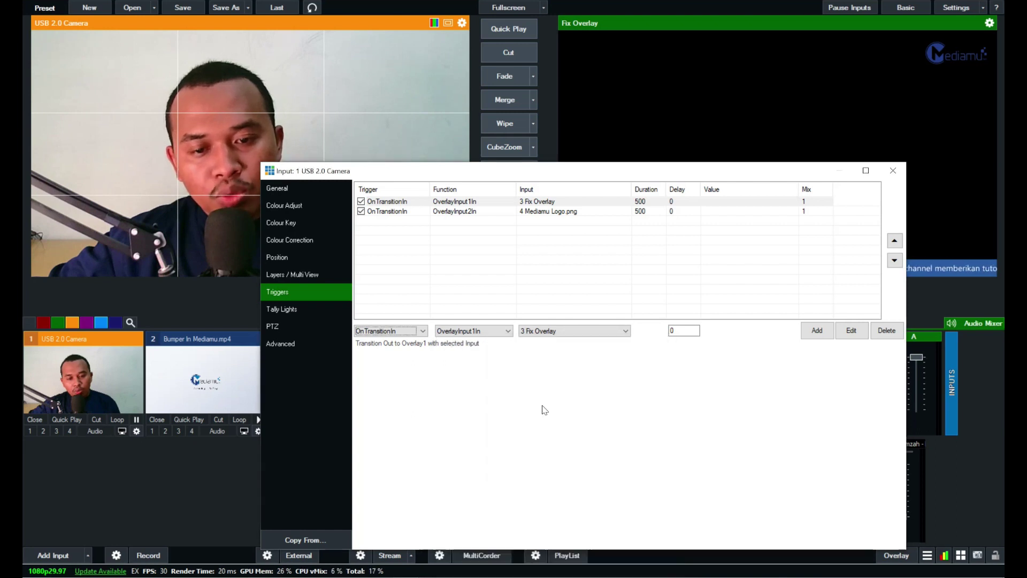
{"action": "left_click", "coordinate": [543, 332]}
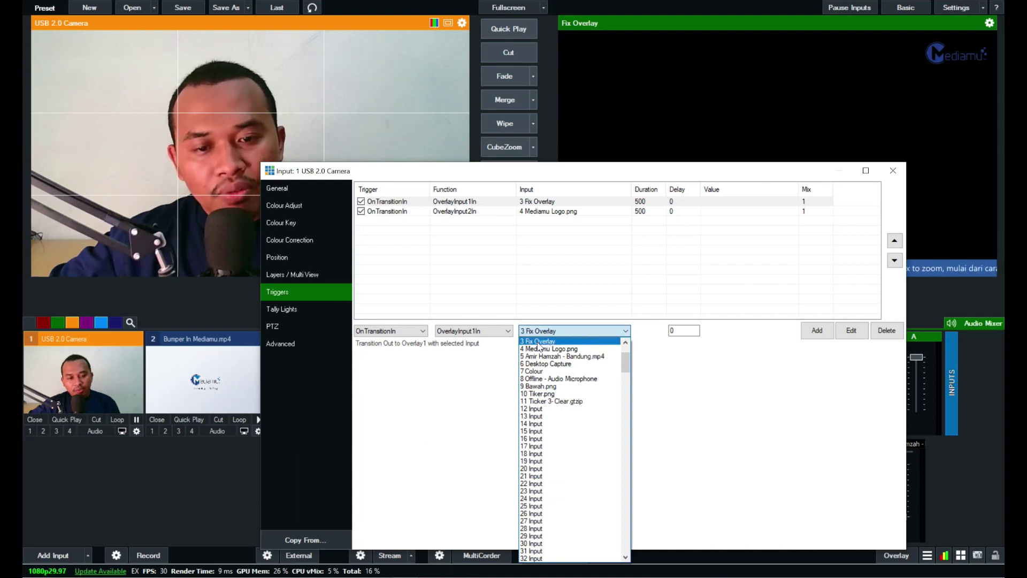
{"action": "left_click", "coordinate": [550, 342]}
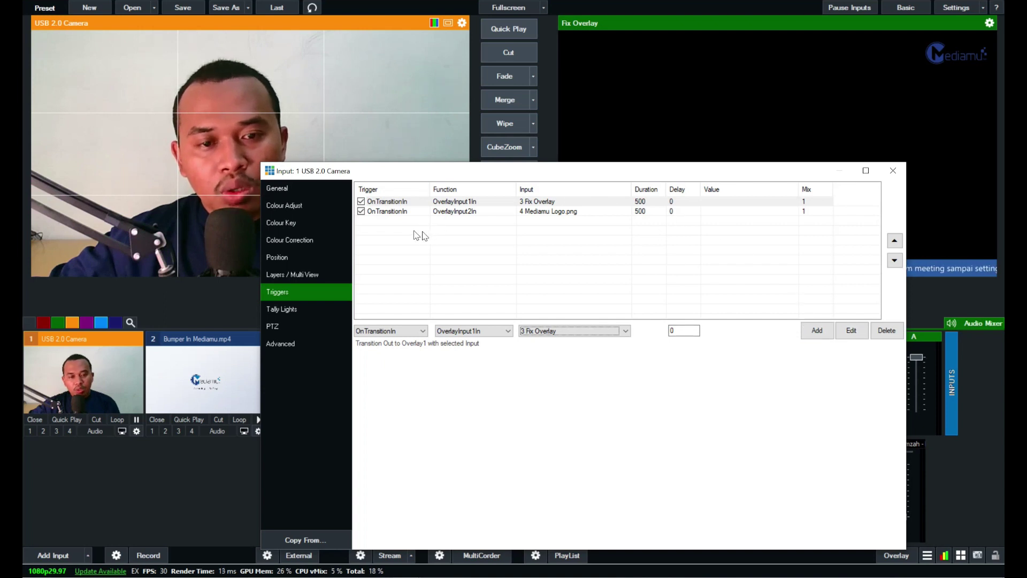
{"action": "left_click", "coordinate": [854, 334]}
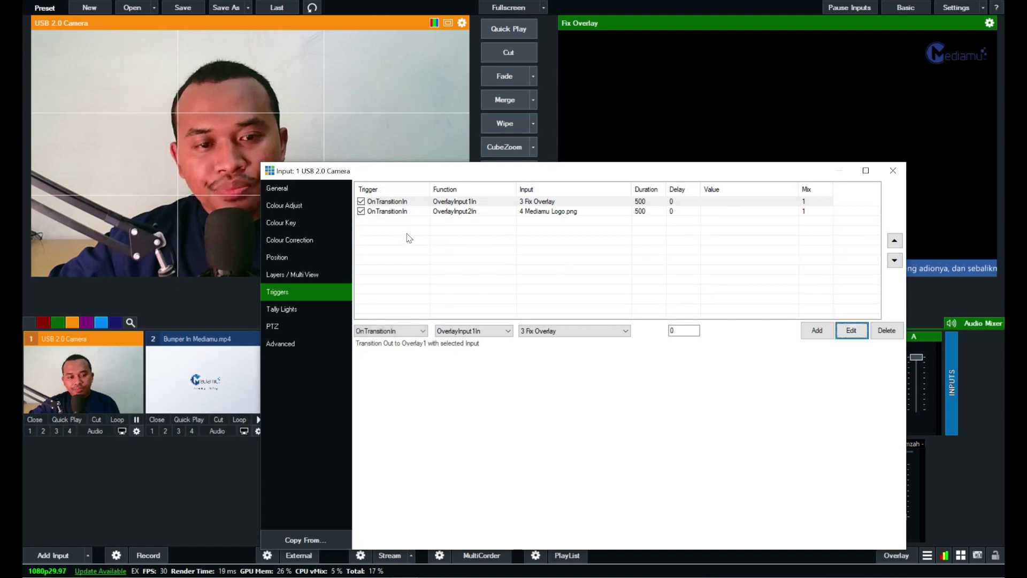
Configure the camera's second trigger as OnTransitionIn with OverlayInput2In and input 4 Mediamu Logo.png, then close the input settings.
{"action": "left_click", "coordinate": [397, 214]}
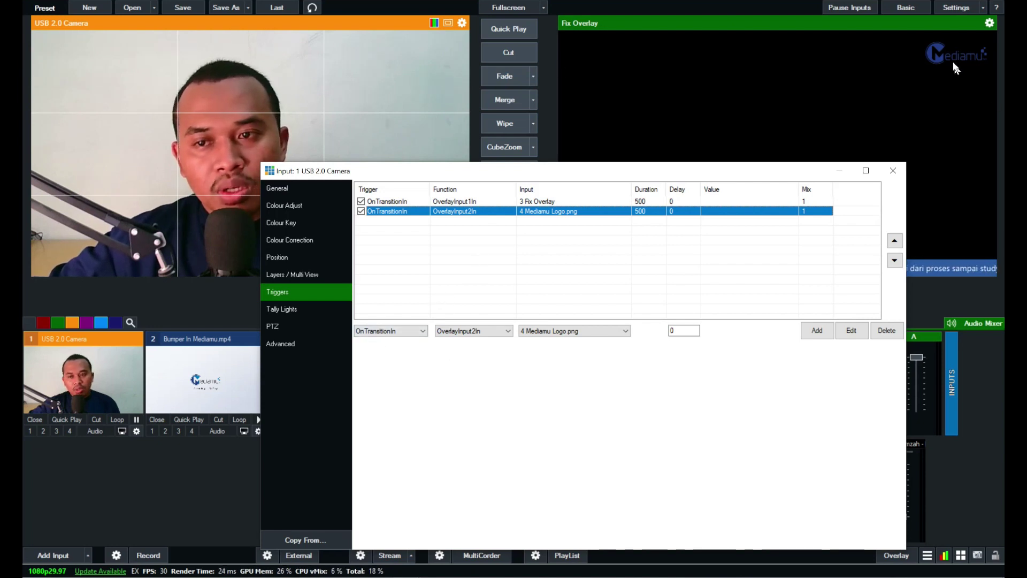
{"action": "left_click", "coordinate": [381, 331]}
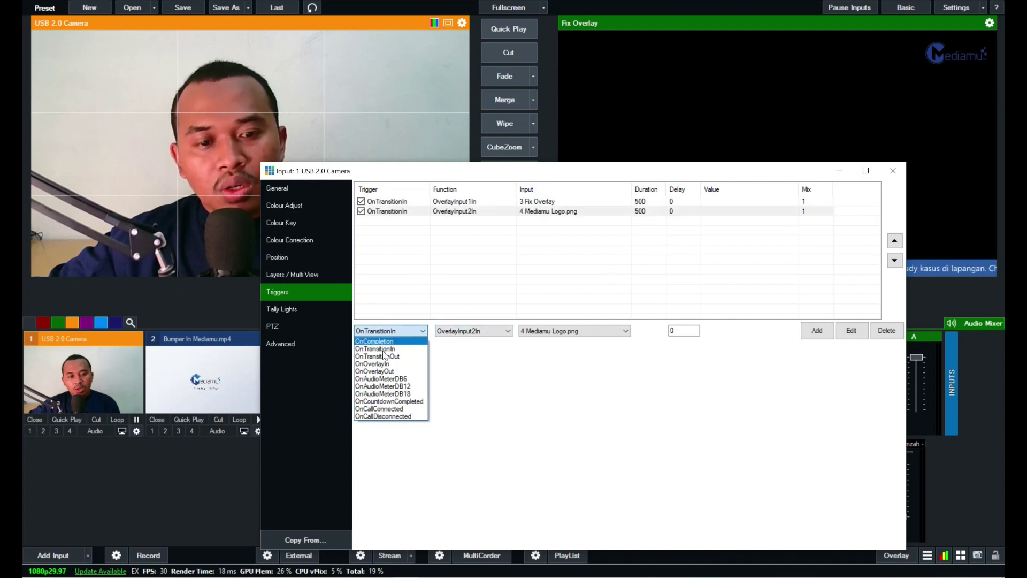
{"action": "left_click", "coordinate": [392, 349]}
{"action": "left_click", "coordinate": [459, 334]}
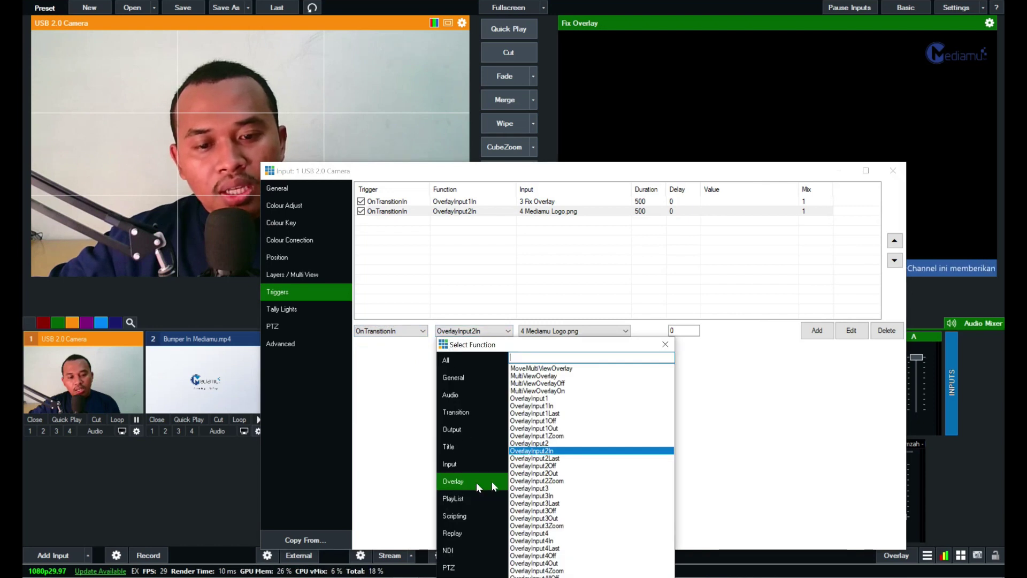
{"action": "left_click", "coordinate": [535, 452]}
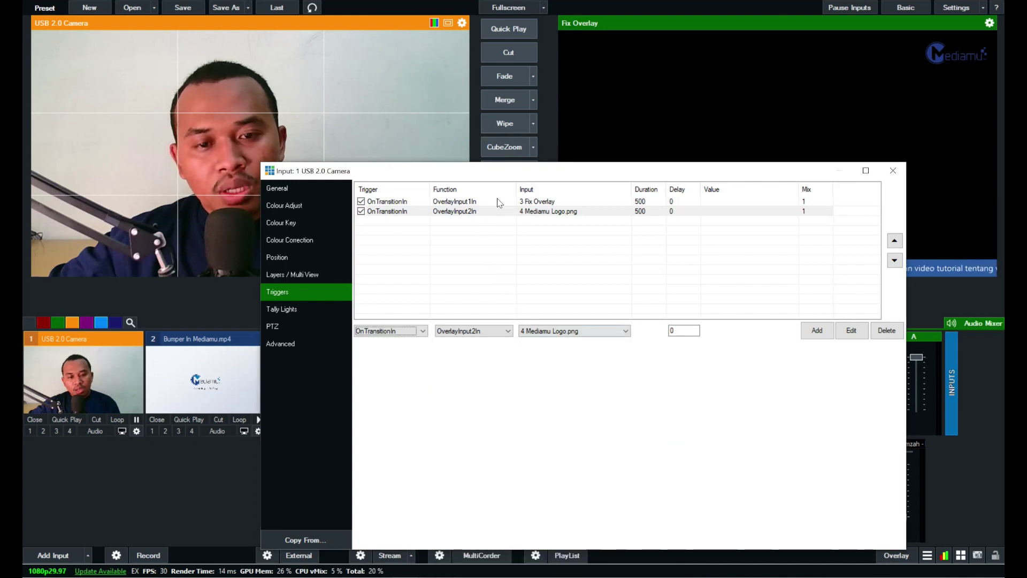
{"action": "left_click", "coordinate": [562, 333]}
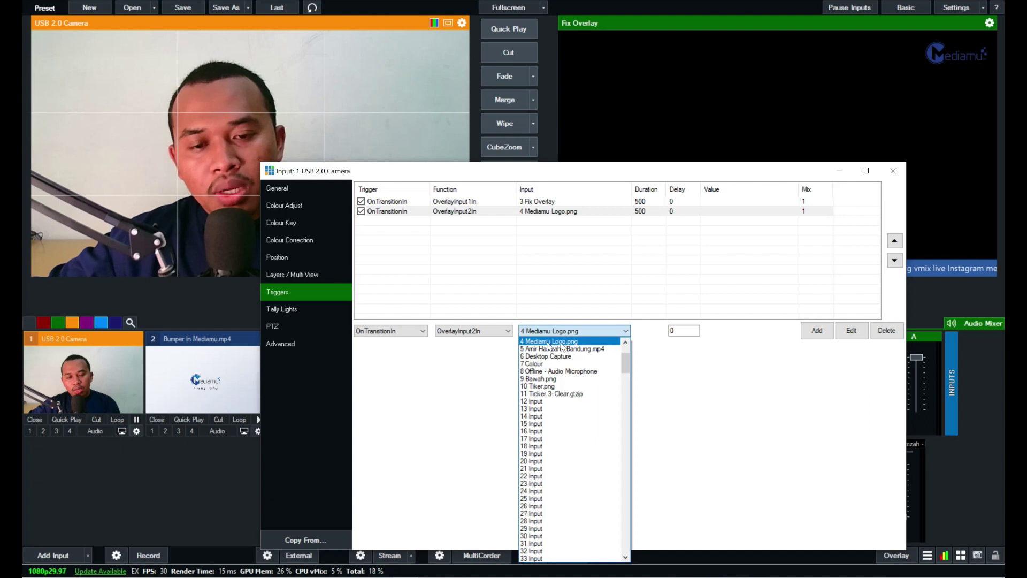
{"action": "left_click", "coordinate": [545, 343]}
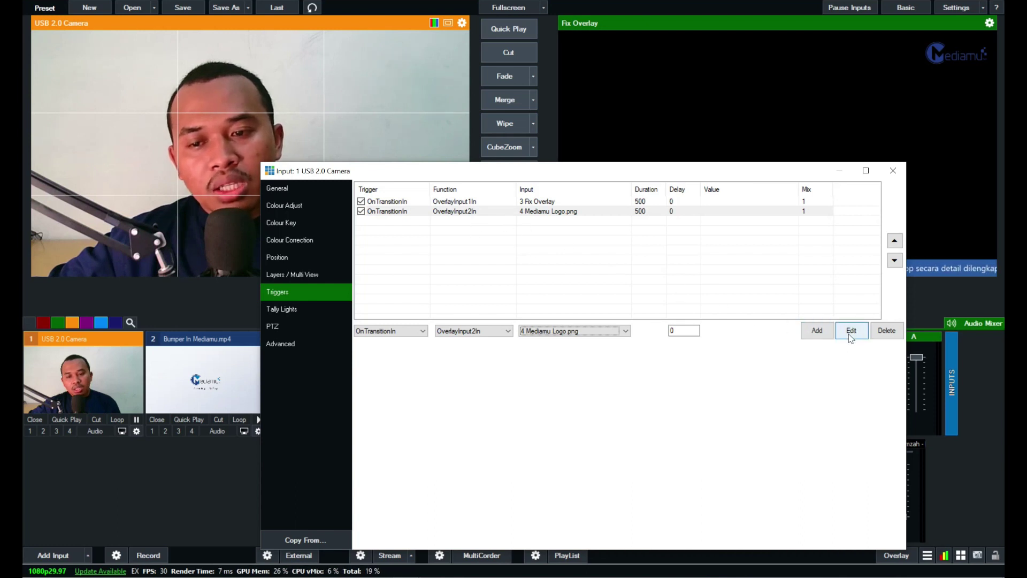
{"action": "key", "text": "Escape"}
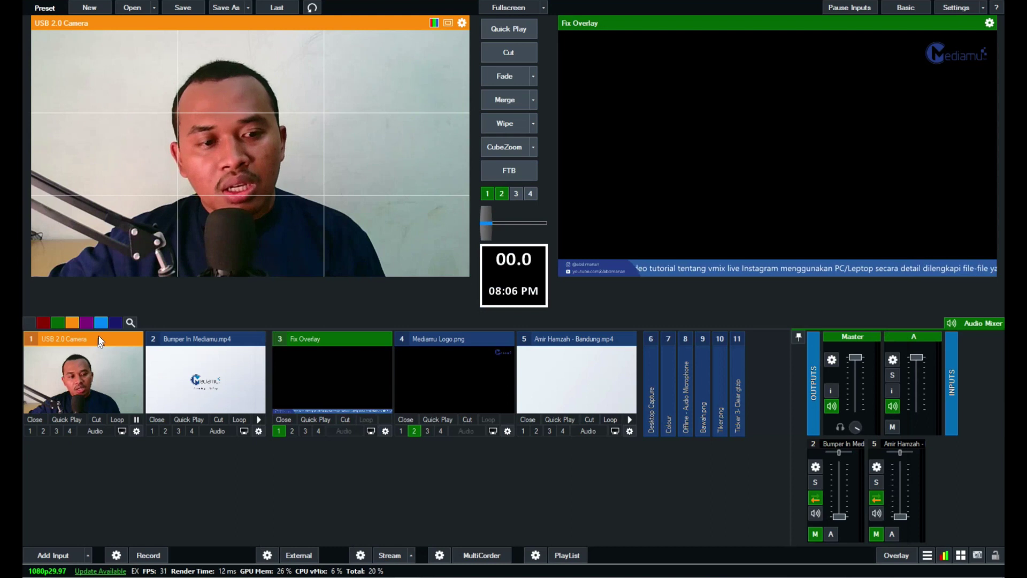
Preview Bumper In Mediamu.mp4, put it on air with Quick Play, and place the USB 2.0 Camera in preview.
{"action": "left_click", "coordinate": [223, 364]}
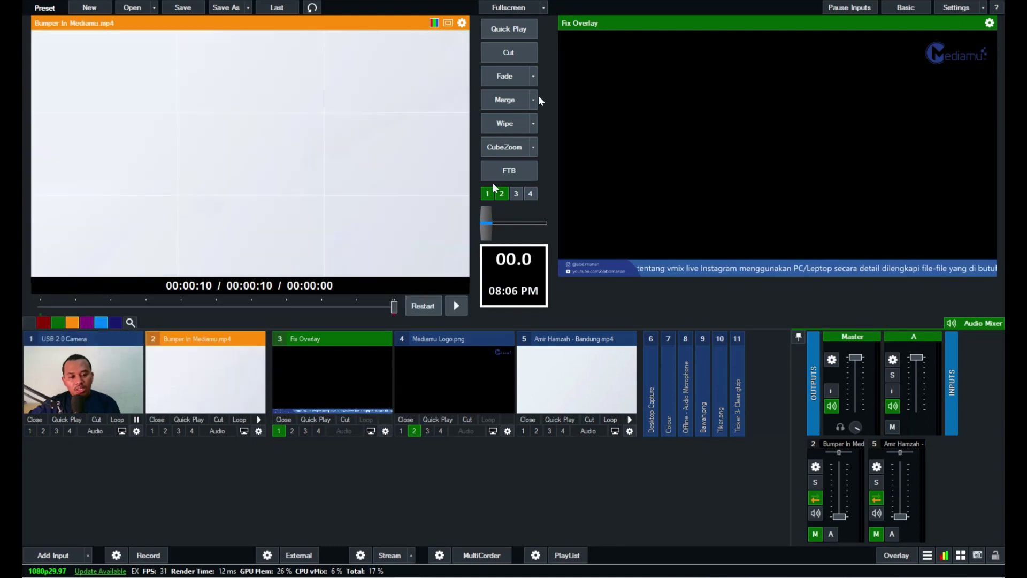
{"action": "left_click", "coordinate": [522, 31]}
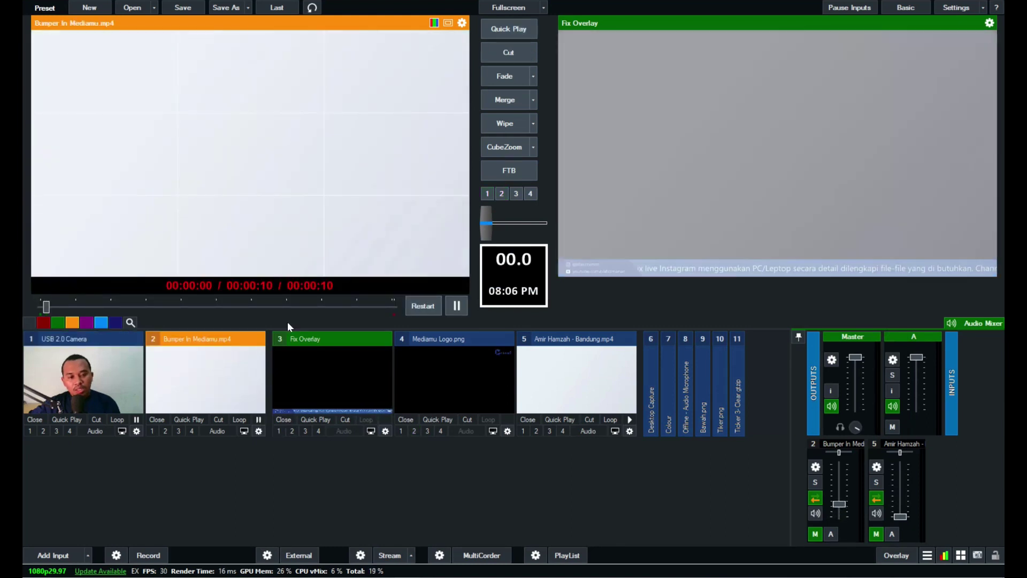
{"action": "left_click", "coordinate": [113, 345]}
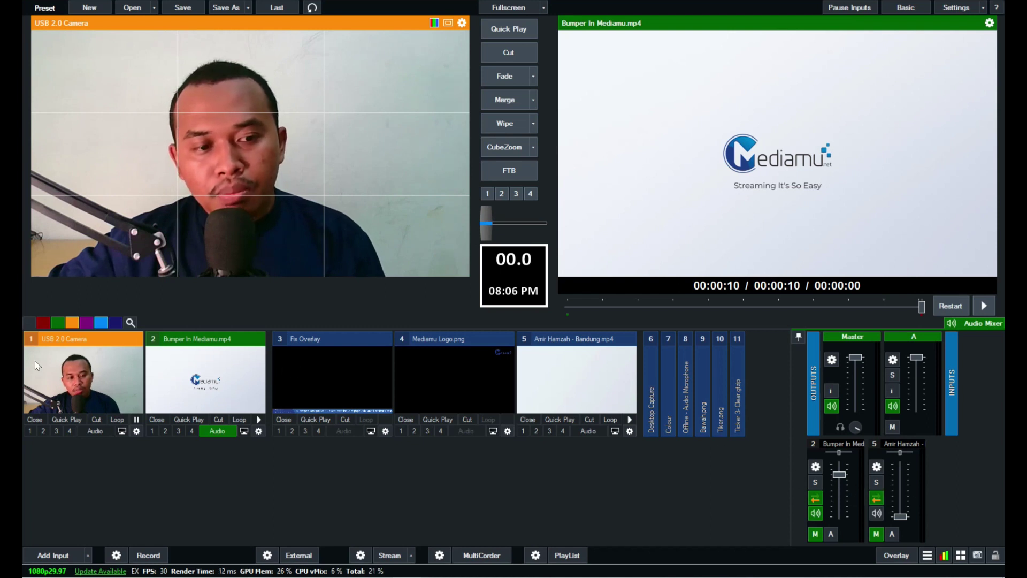
Lower the Bumper In Mediamu.mp4 audio level to 0% and put the USB 2.0 Camera back on air with Quick Play.
{"action": "left_click_drag", "start_coordinate": [839, 474], "coordinate": [837, 541]}
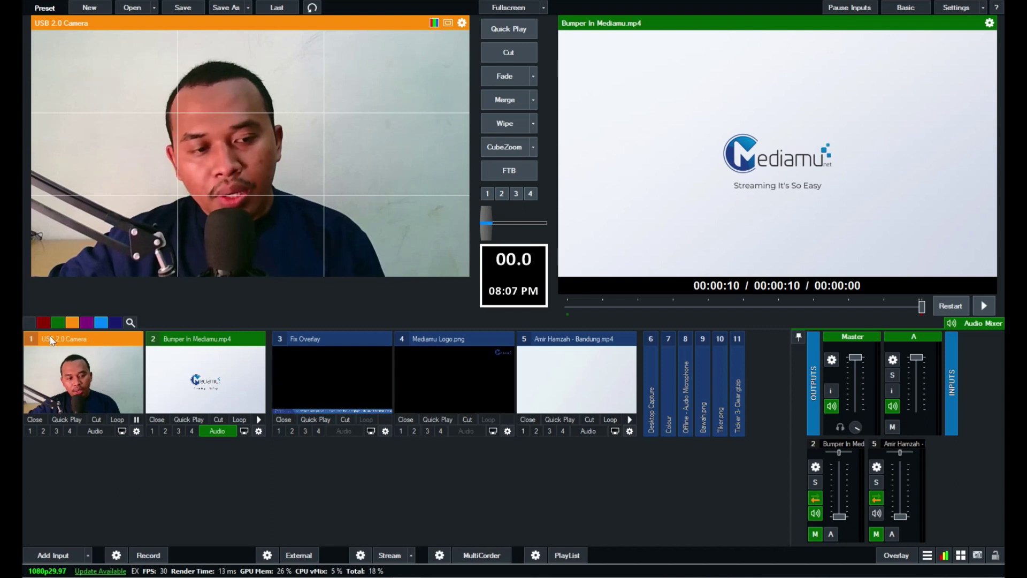
{"action": "left_click", "coordinate": [58, 419]}
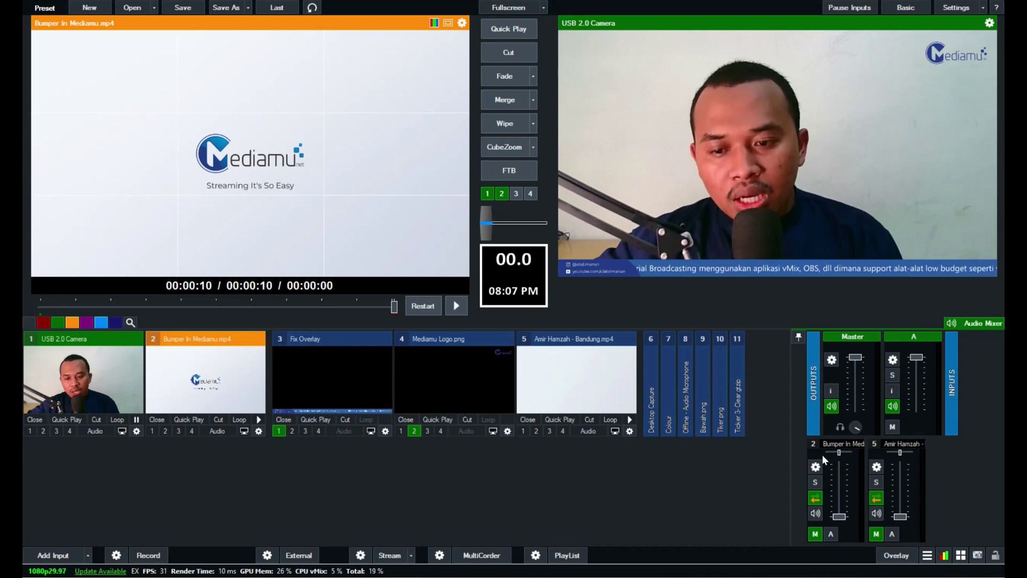
{"action": "mouse_move", "coordinate": [843, 508]}
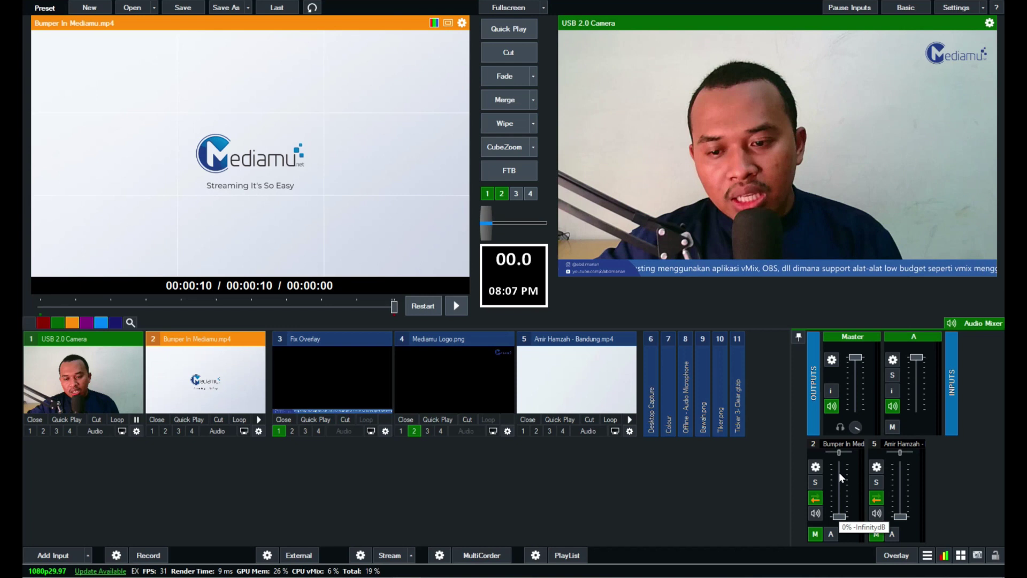
Configure the first trigger of Bumper In Mediamu.mp4 as OnTransitionIn with function OverlayInput1Off, and save the edit.
{"action": "left_click", "coordinate": [258, 431]}
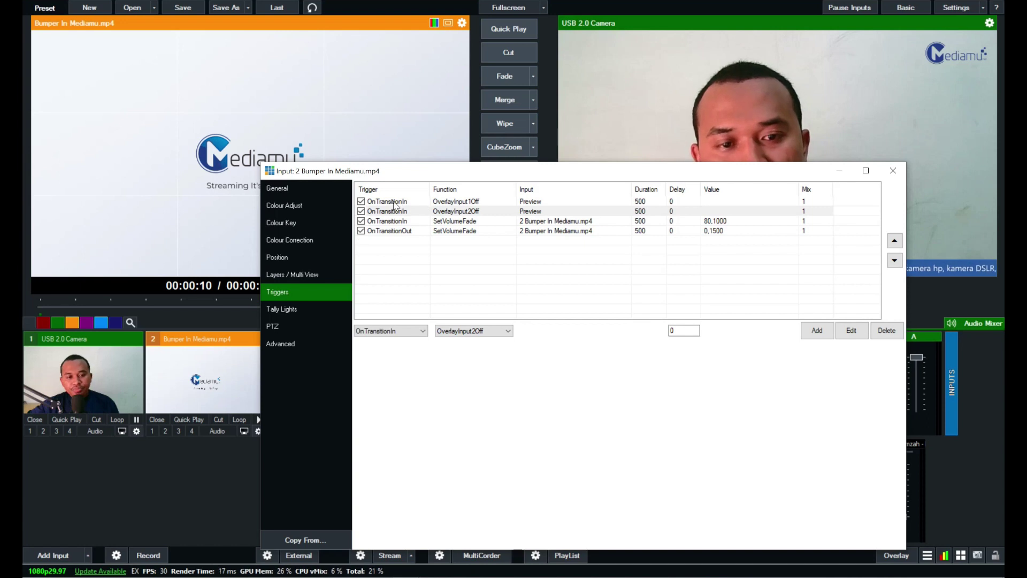
{"action": "left_click", "coordinate": [421, 202]}
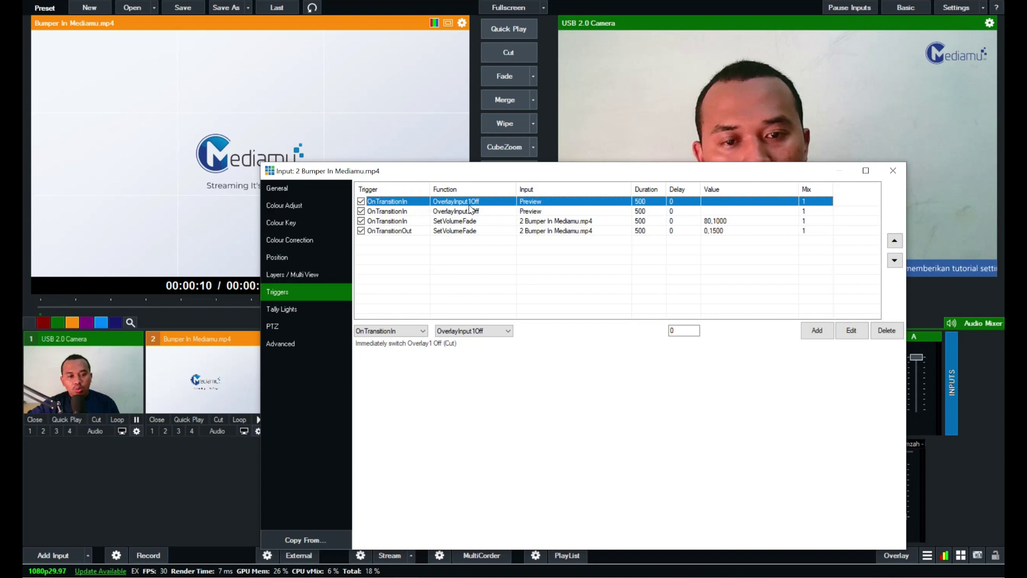
{"action": "left_click", "coordinate": [388, 334]}
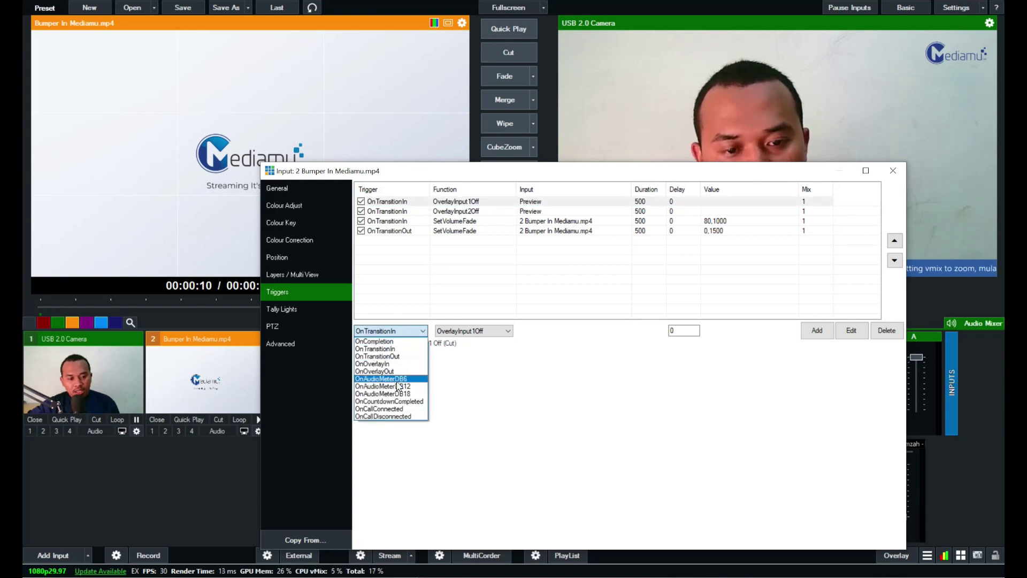
{"action": "left_click", "coordinate": [377, 348]}
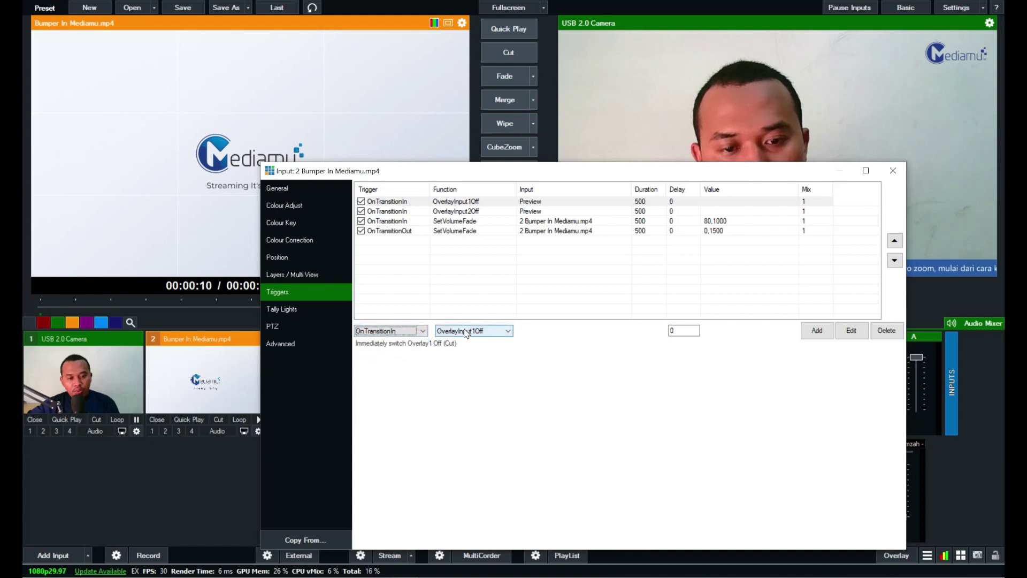
{"action": "left_click", "coordinate": [466, 332]}
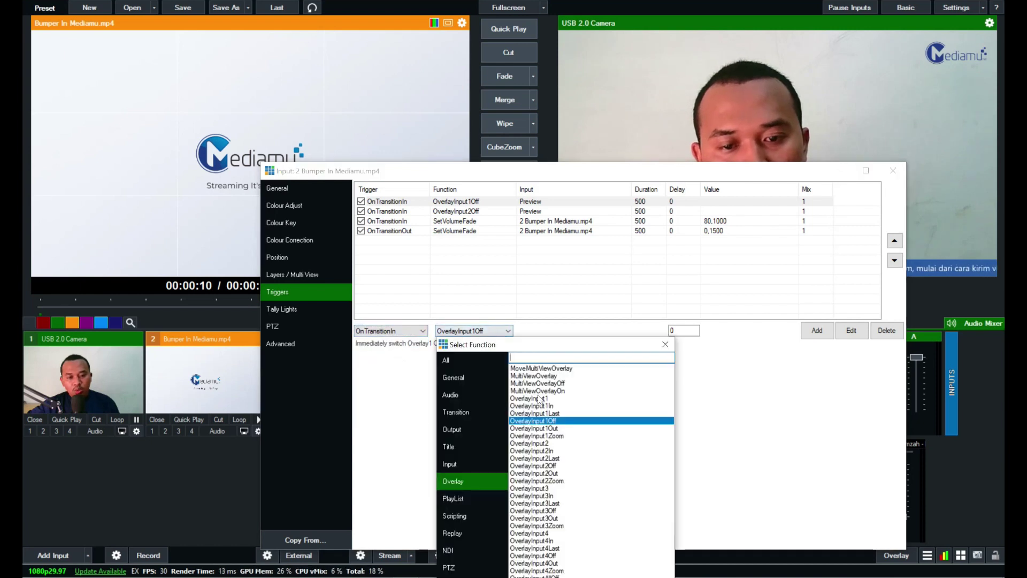
{"action": "double_click", "coordinate": [557, 421]}
{"action": "left_click", "coordinate": [852, 331]}
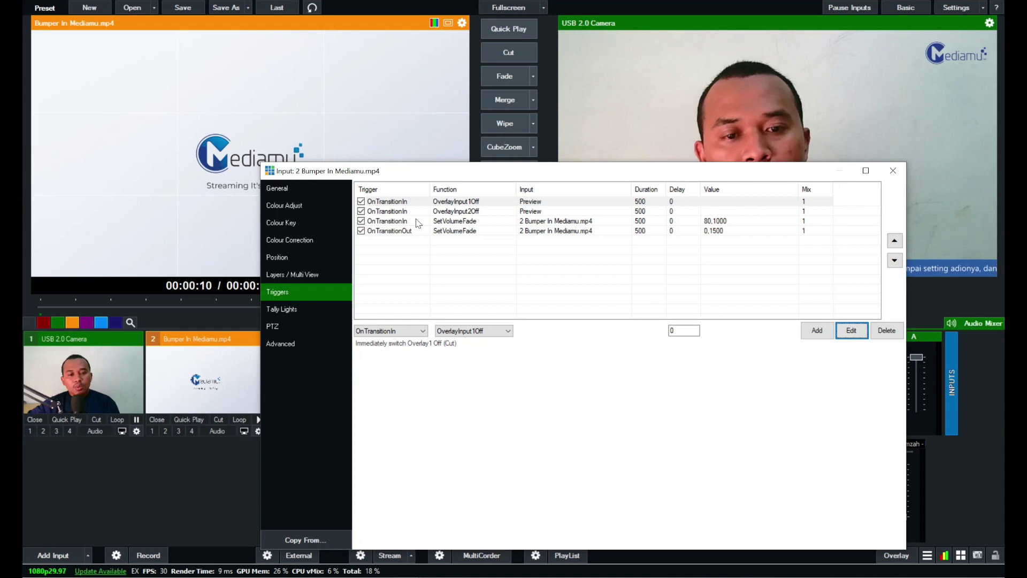
Configure the second trigger of Bumper In Mediamu.mp4 as OnTransitionIn with function OverlayInput2Off, and save the edit.
{"action": "left_click", "coordinate": [390, 211]}
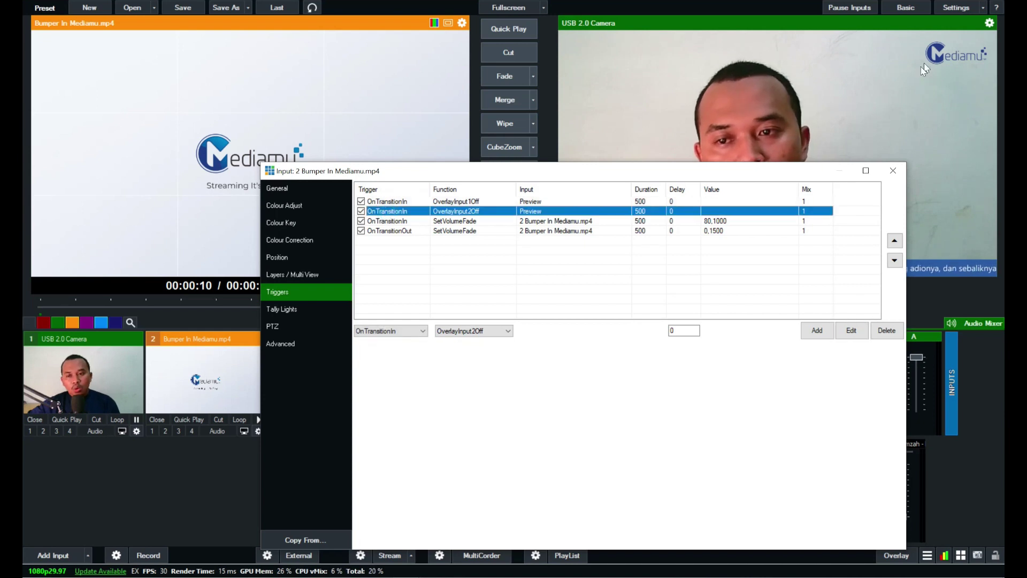
{"action": "left_click", "coordinate": [402, 332]}
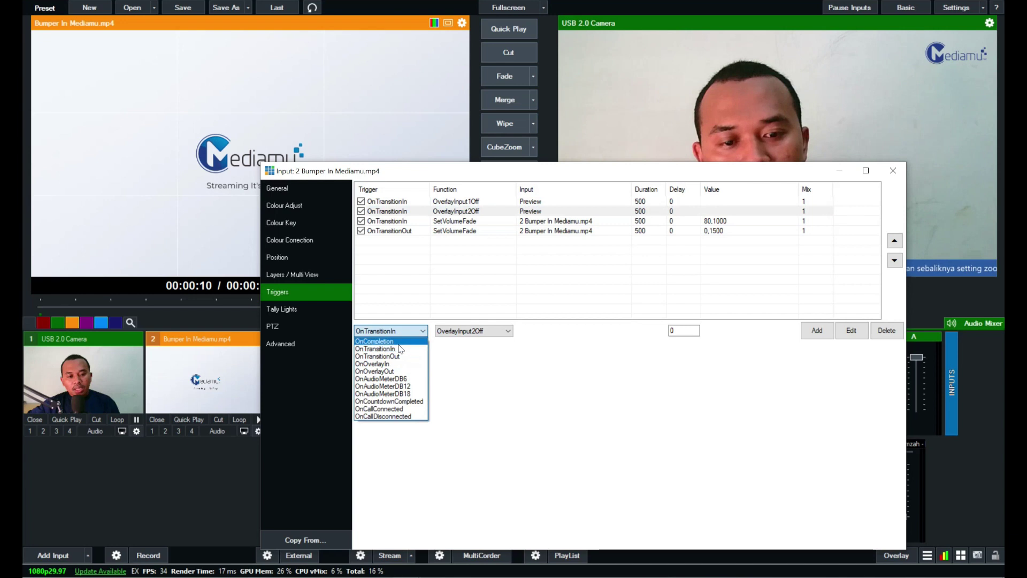
{"action": "left_click", "coordinate": [394, 340]}
{"action": "left_click", "coordinate": [493, 331]}
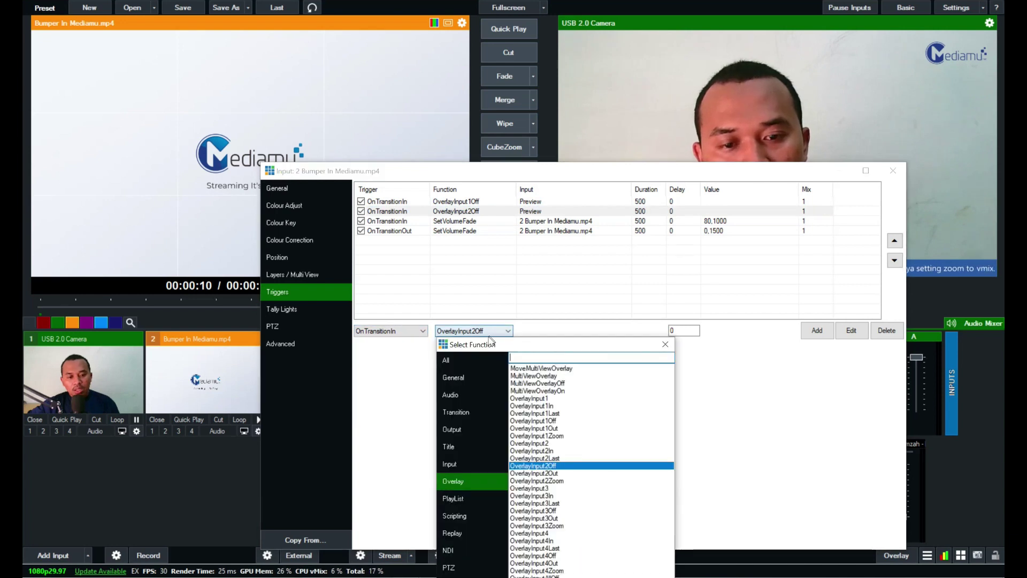
{"action": "left_click", "coordinate": [555, 466]}
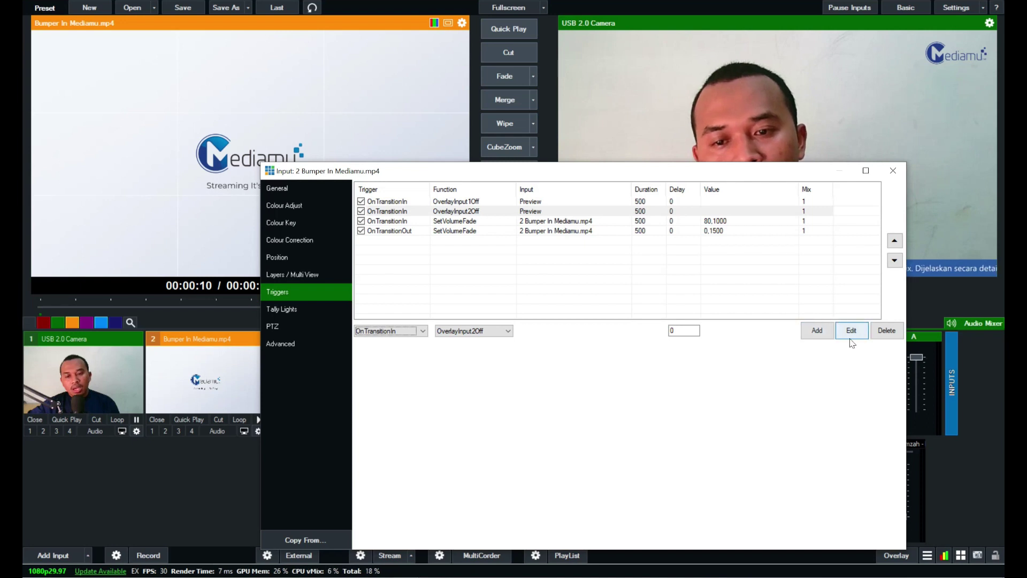
Set the value of the OnTransitionIn SetVolumeFade trigger to 50,1000 and save the edit.
{"action": "left_click", "coordinate": [389, 221]}
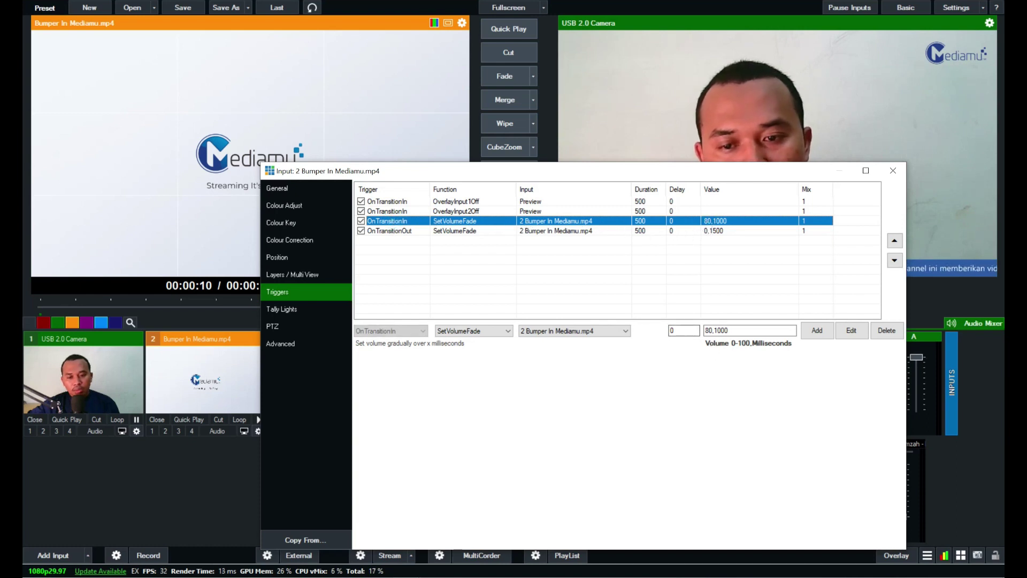
{"action": "left_click", "coordinate": [707, 330]}
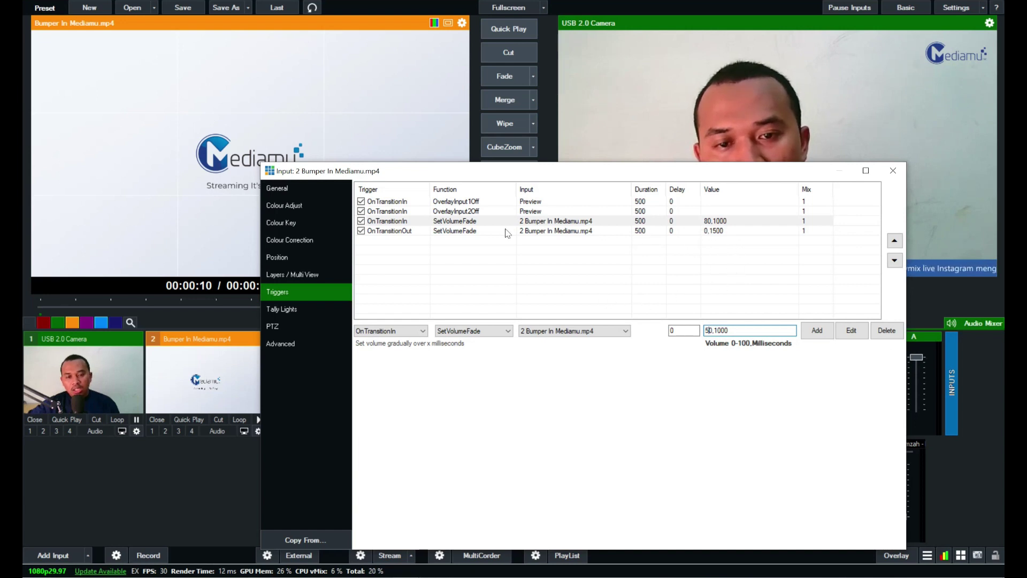
{"action": "left_click", "coordinate": [853, 332]}
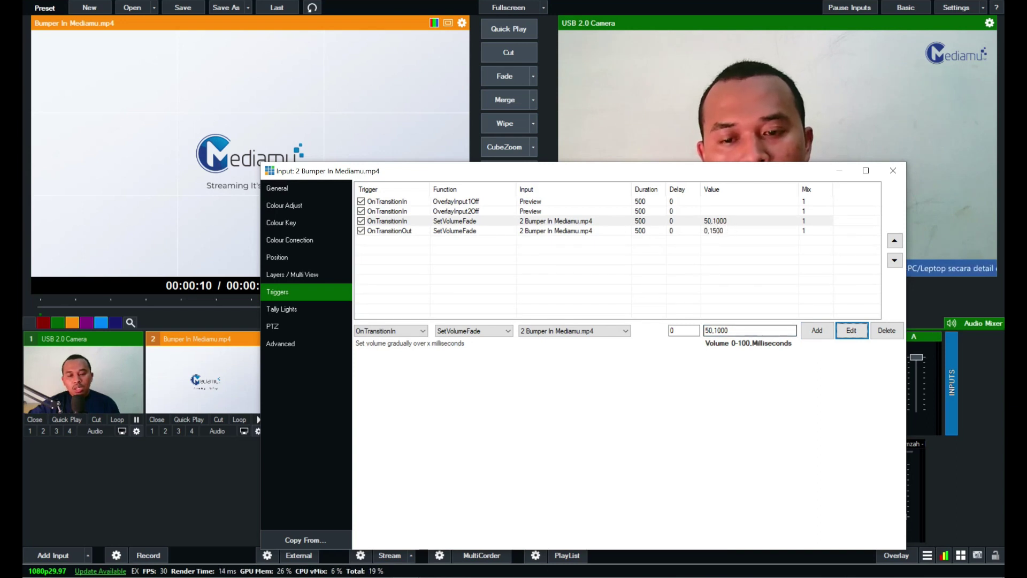
Keep the third trigger on OnTransitionIn, review its SetVolumeFade audio function, and move the input settings window clear of the audio mixer.
{"action": "left_click", "coordinate": [397, 332]}
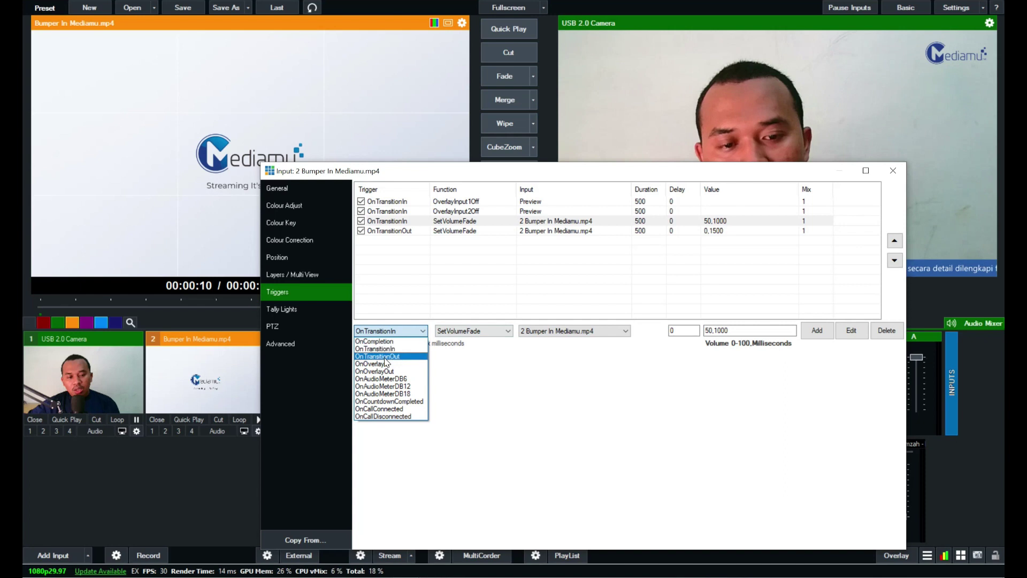
{"action": "left_click", "coordinate": [377, 348]}
{"action": "left_click", "coordinate": [471, 331]}
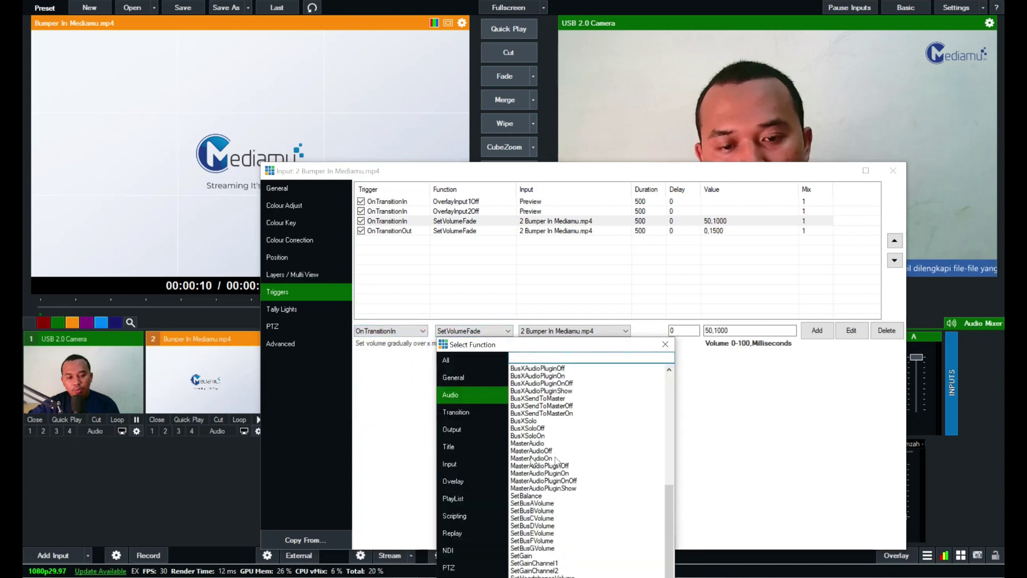
{"action": "scroll", "coordinate": [555, 461], "scroll_direction": "down", "scroll_amount": 1}
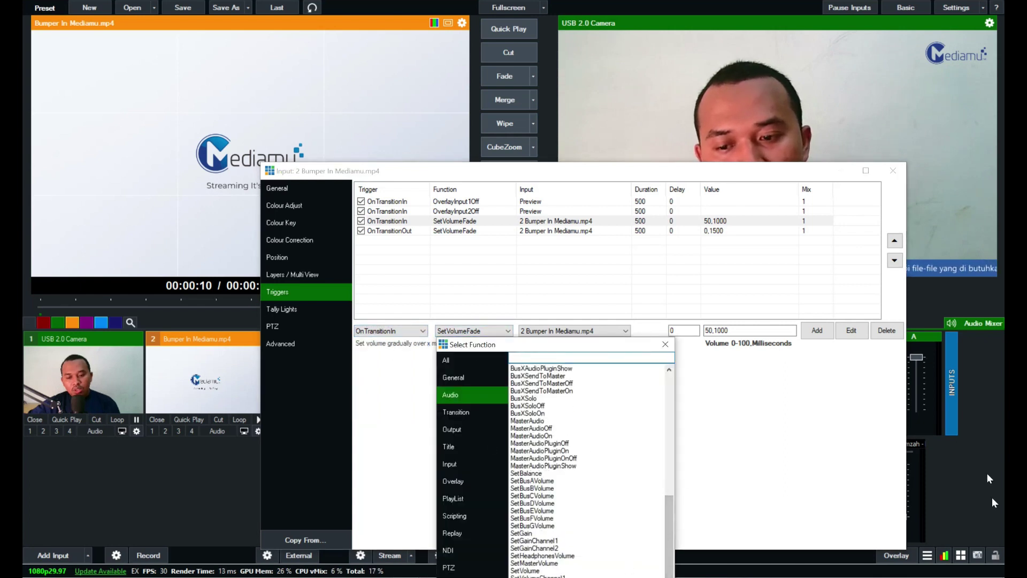
{"action": "left_click_drag", "start_coordinate": [538, 349], "coordinate": [529, 254]}
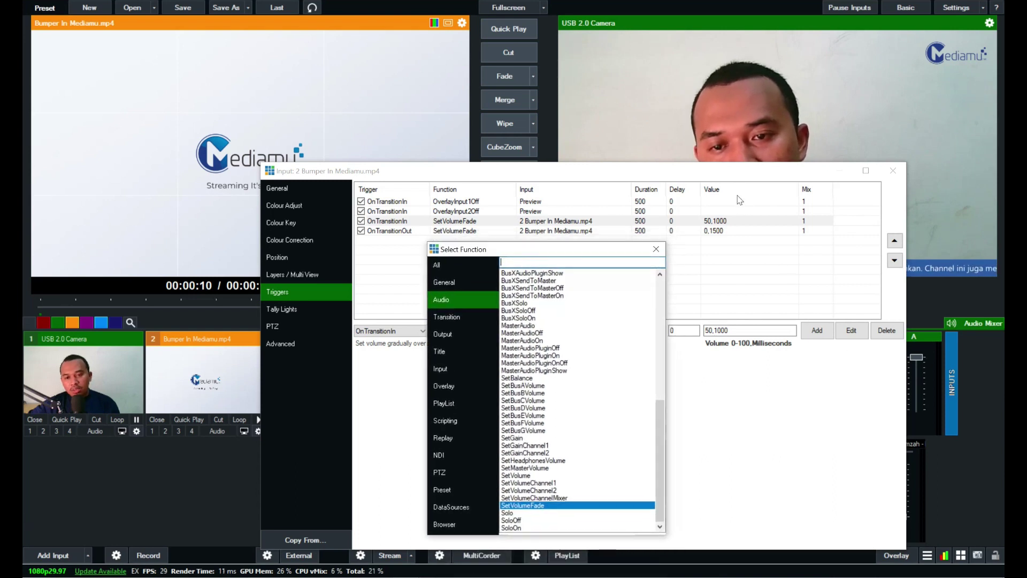
{"action": "key", "text": "Escape"}
{"action": "left_click_drag", "start_coordinate": [658, 169], "coordinate": [335, 140]}
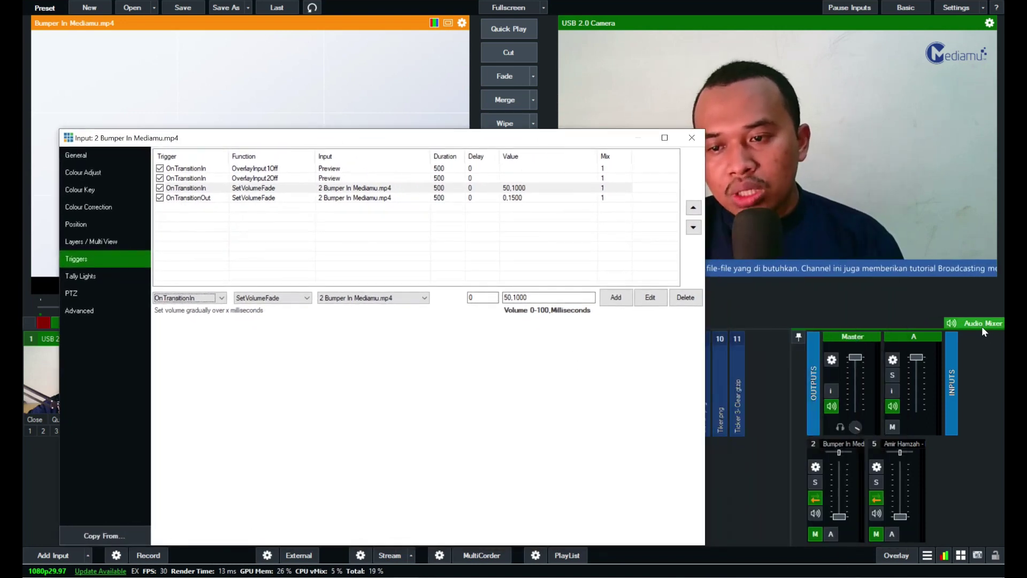
Confirm the third trigger's function SetVolumeFade, input 2 Bumper In Mediamu.mp4 and value 50,1000, and save the edit again.
{"action": "left_click", "coordinate": [282, 300]}
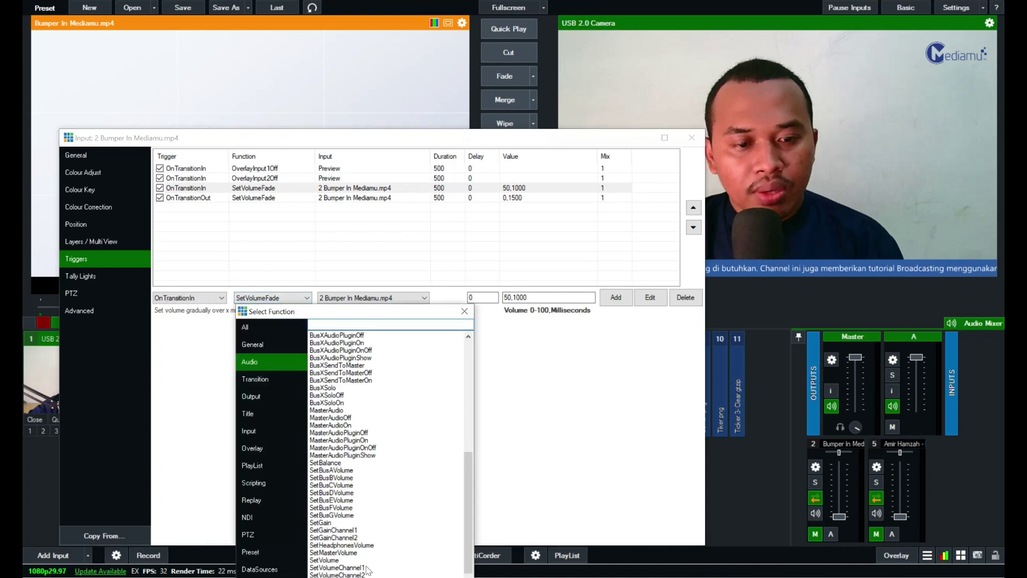
{"action": "scroll", "coordinate": [358, 571], "scroll_direction": "down", "scroll_amount": 1}
{"action": "double_click", "coordinate": [345, 568]}
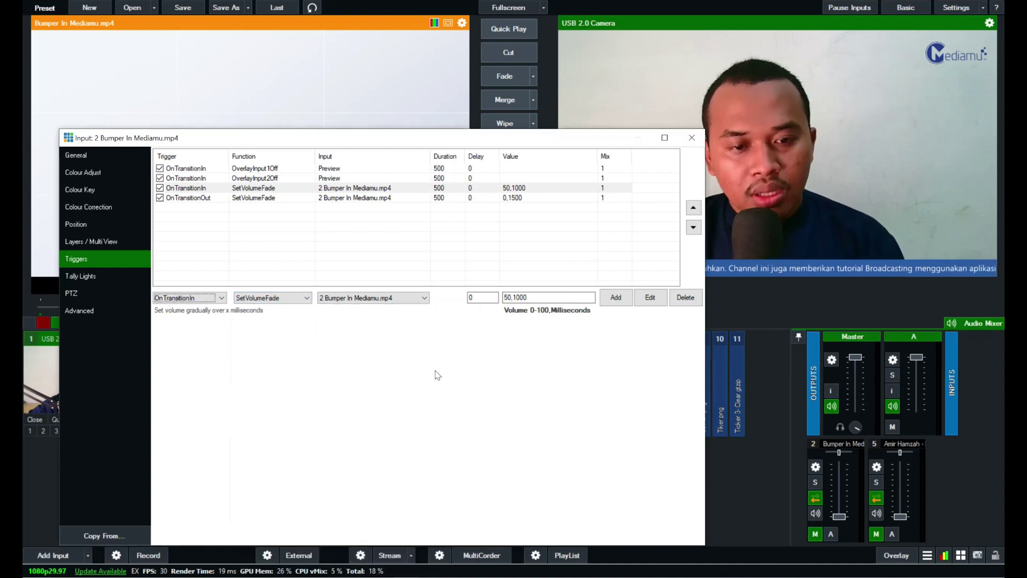
{"action": "left_click", "coordinate": [387, 298]}
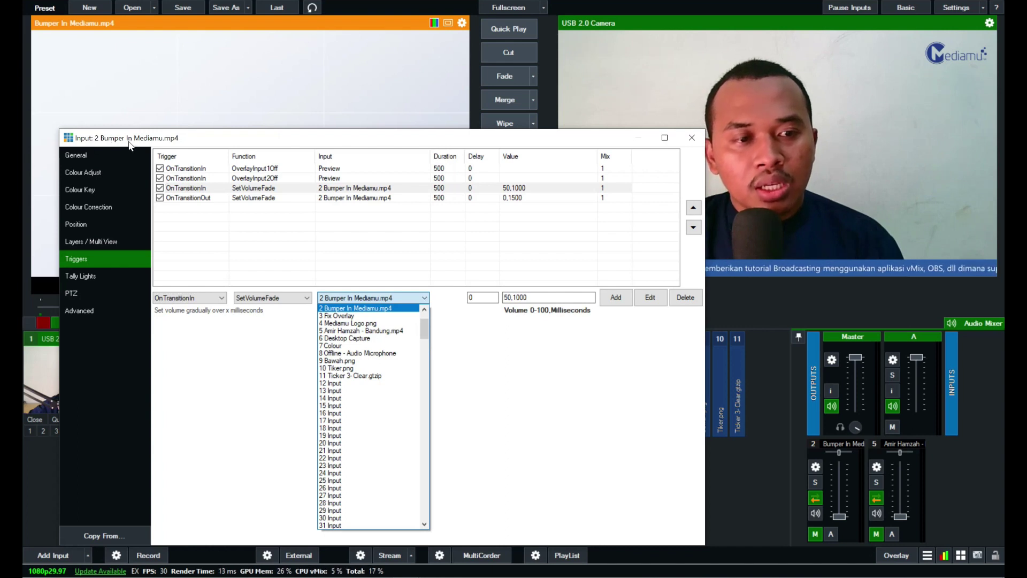
{"action": "left_click", "coordinate": [338, 309]}
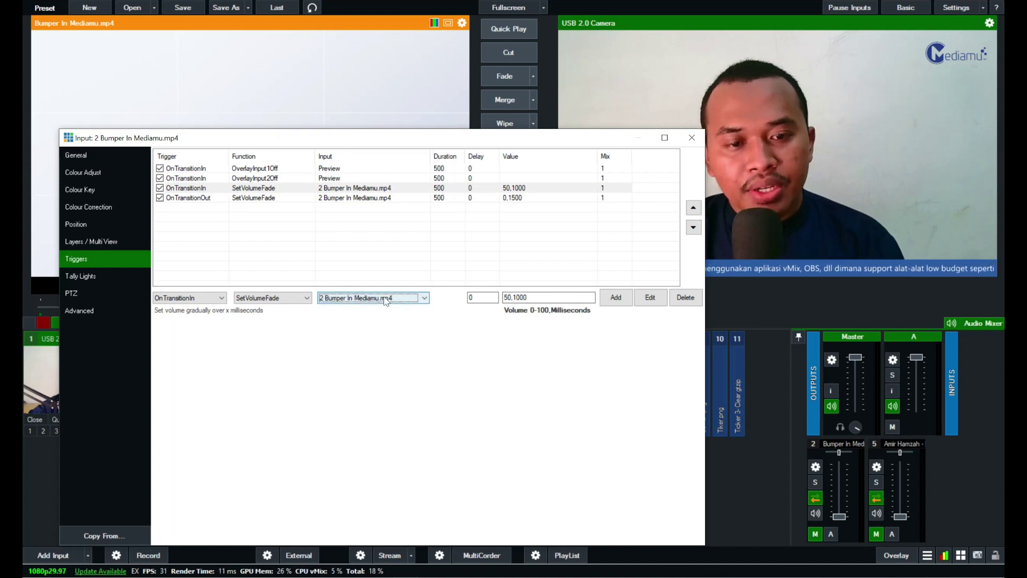
{"action": "left_click", "coordinate": [471, 297]}
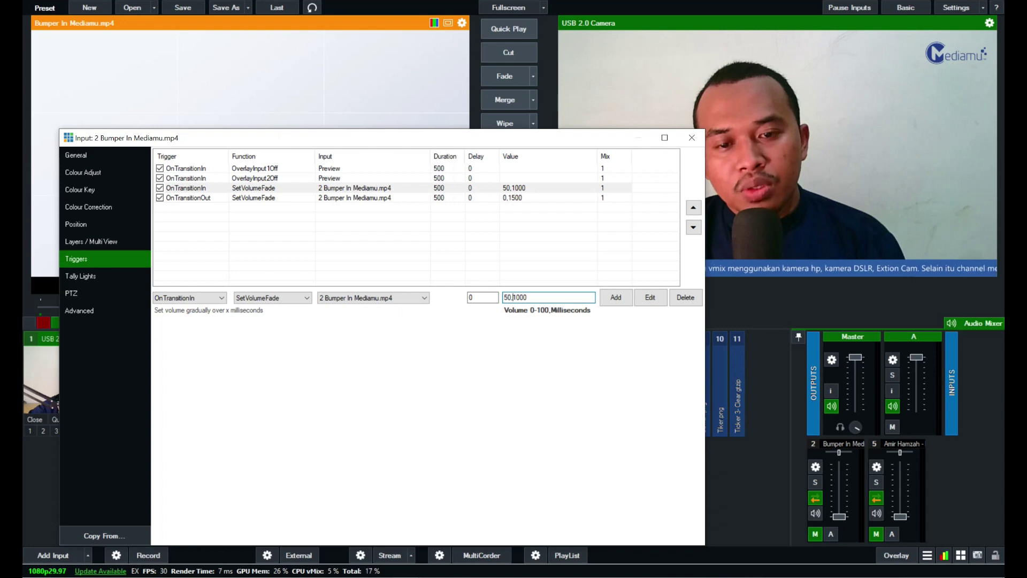
{"action": "left_click", "coordinate": [644, 298]}
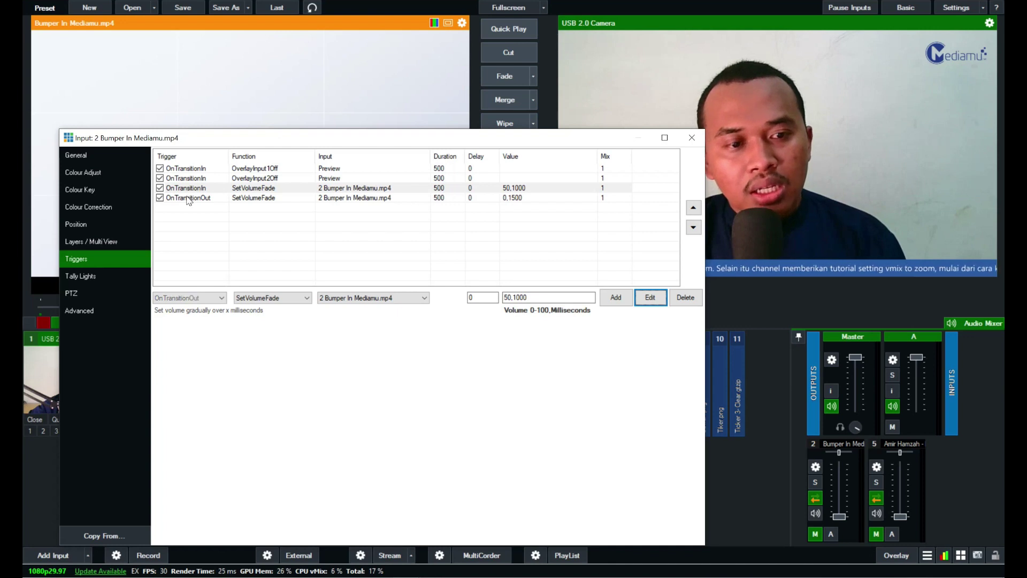
Configure the fourth trigger as OnTransitionOut with function SetVolumeFade and input 2 Bumper In Mediamu.mp4, keeping the audio mixer uncovered.
{"action": "left_click", "coordinate": [170, 197]}
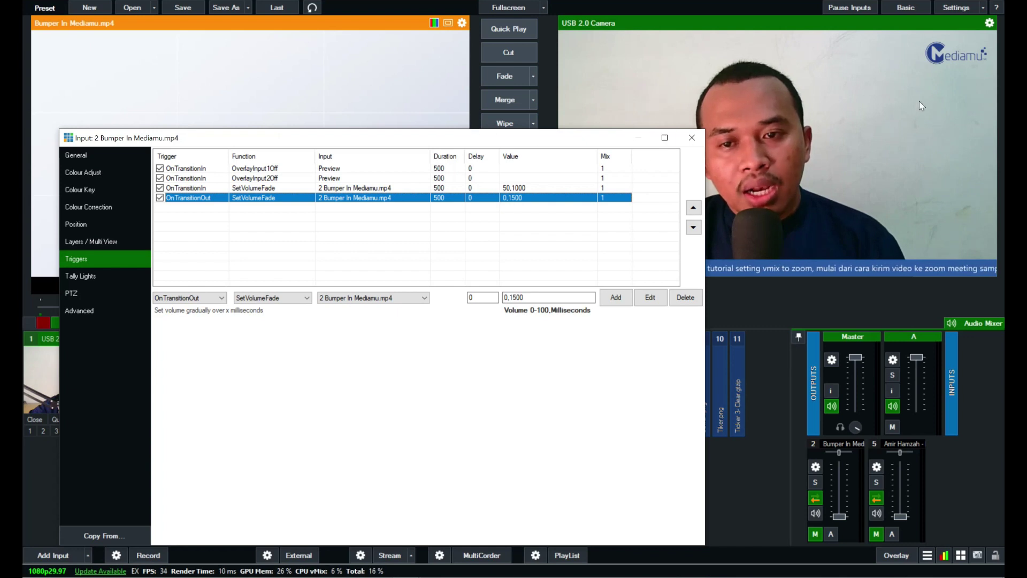
{"action": "mouse_move", "coordinate": [493, 136]}
{"action": "left_mouse_down"}
{"action": "mouse_move", "coordinate": [567, 141]}
{"action": "mouse_move", "coordinate": [686, 192]}
{"action": "mouse_move", "coordinate": [599, 186]}
{"action": "mouse_move", "coordinate": [496, 154]}
{"action": "left_mouse_up"}
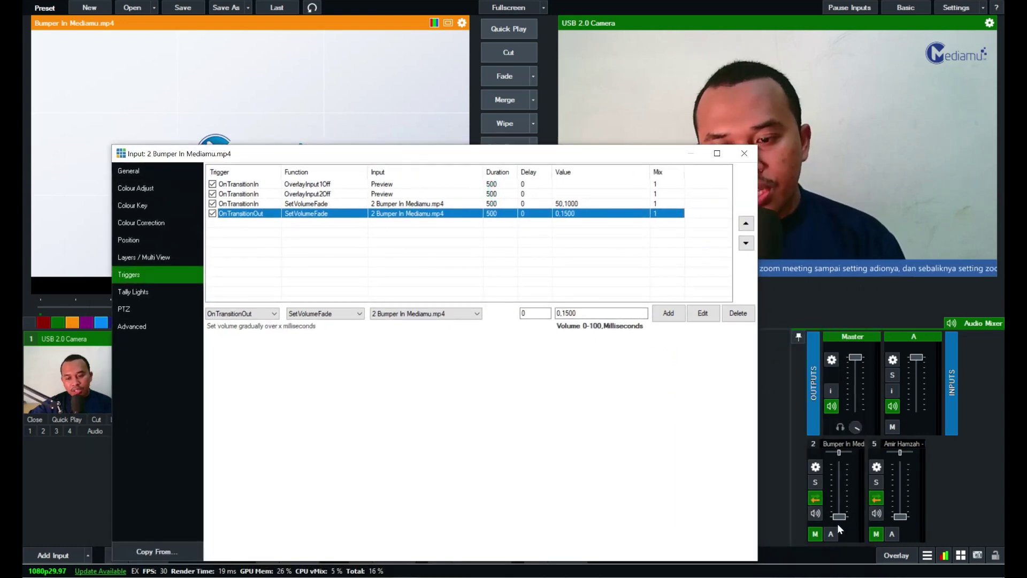
{"action": "left_click_drag", "start_coordinate": [476, 156], "coordinate": [399, 158]}
{"action": "left_click", "coordinate": [167, 218]}
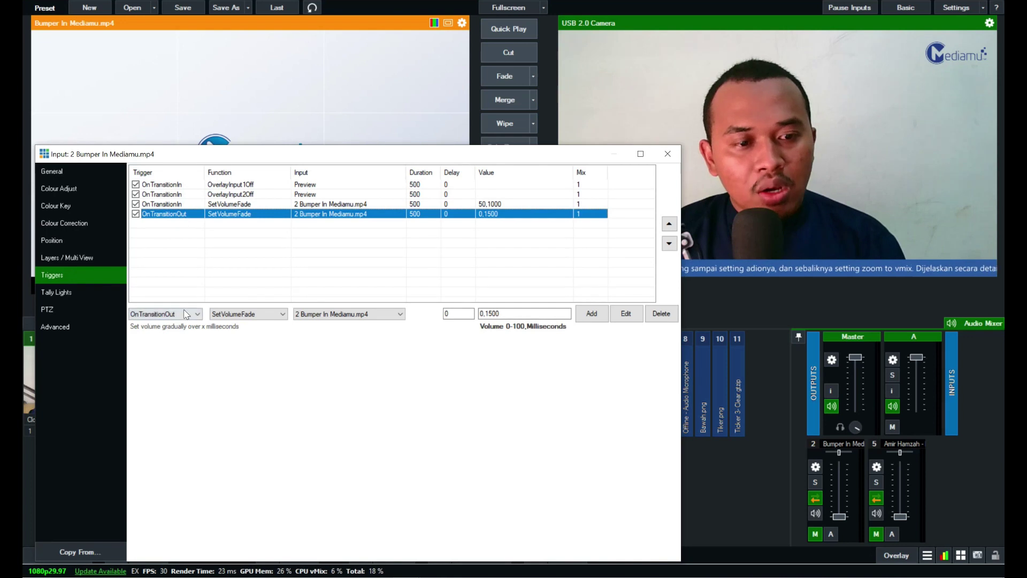
{"action": "left_click", "coordinate": [161, 314]}
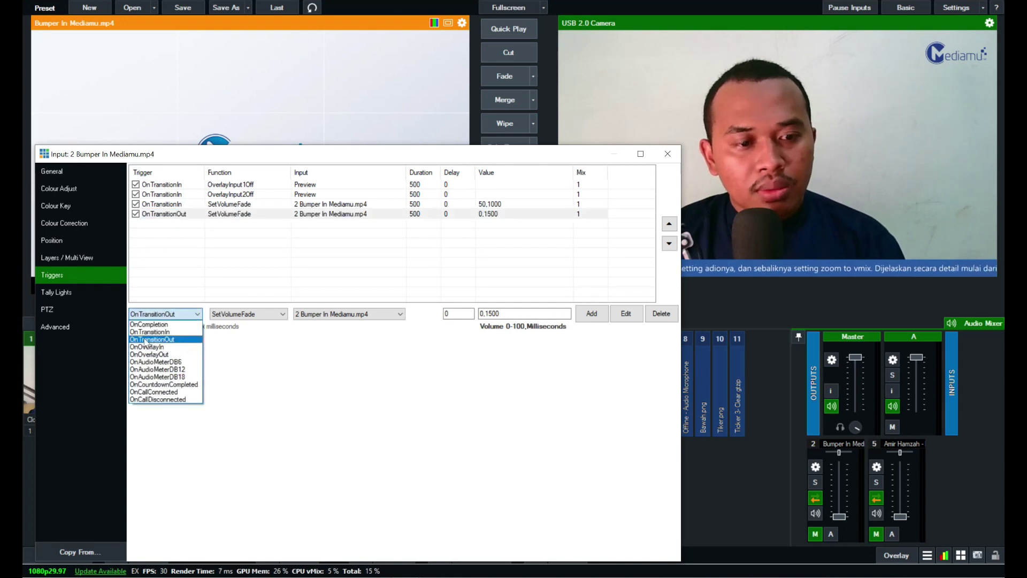
{"action": "left_click", "coordinate": [168, 340]}
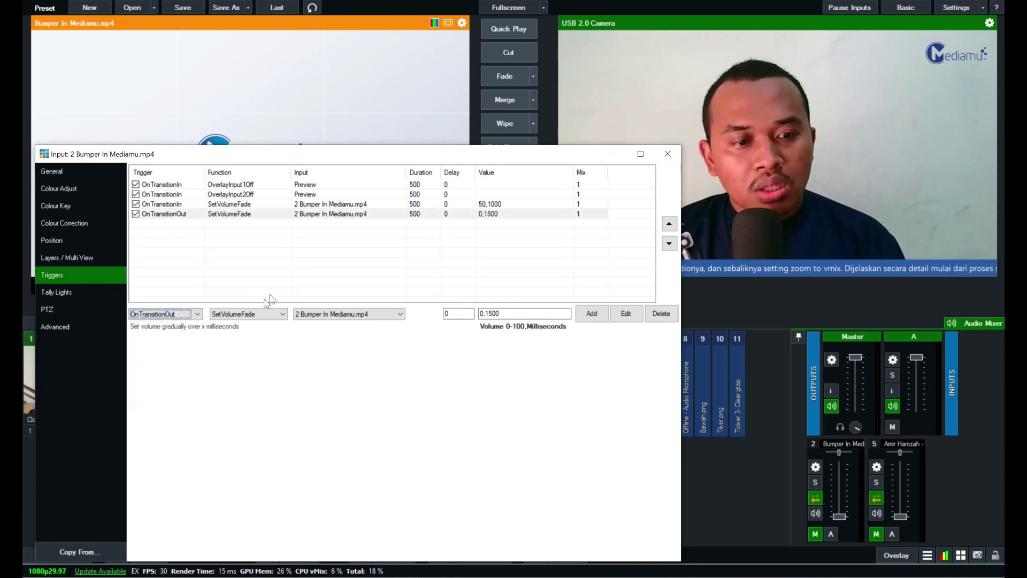
{"action": "left_click", "coordinate": [231, 314]}
{"action": "scroll", "coordinate": [412, 545], "scroll_direction": "down", "scroll_amount": 1}
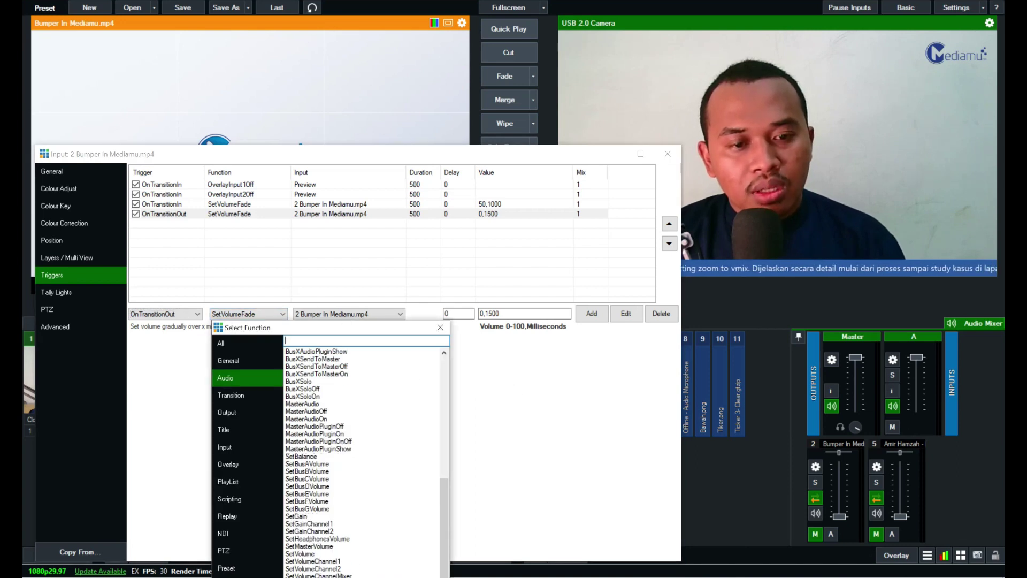
{"action": "left_click", "coordinate": [441, 328]}
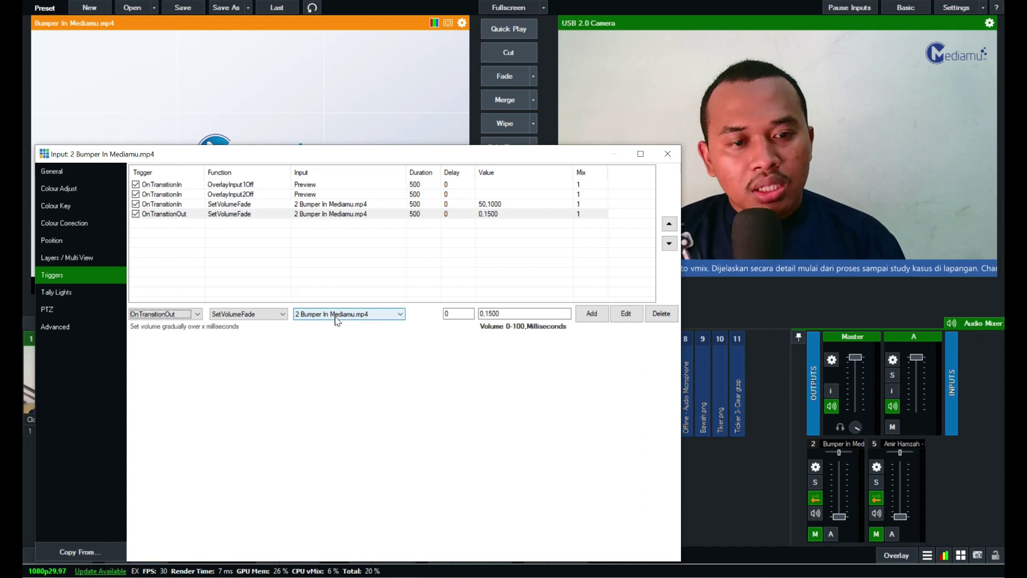
{"action": "left_click", "coordinate": [337, 320]}
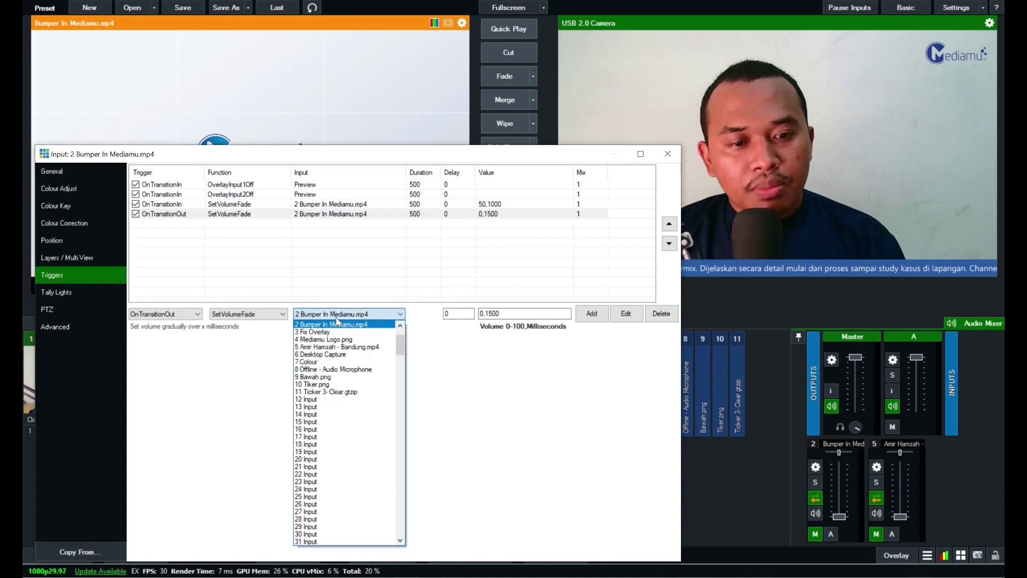
{"action": "left_click", "coordinate": [366, 325]}
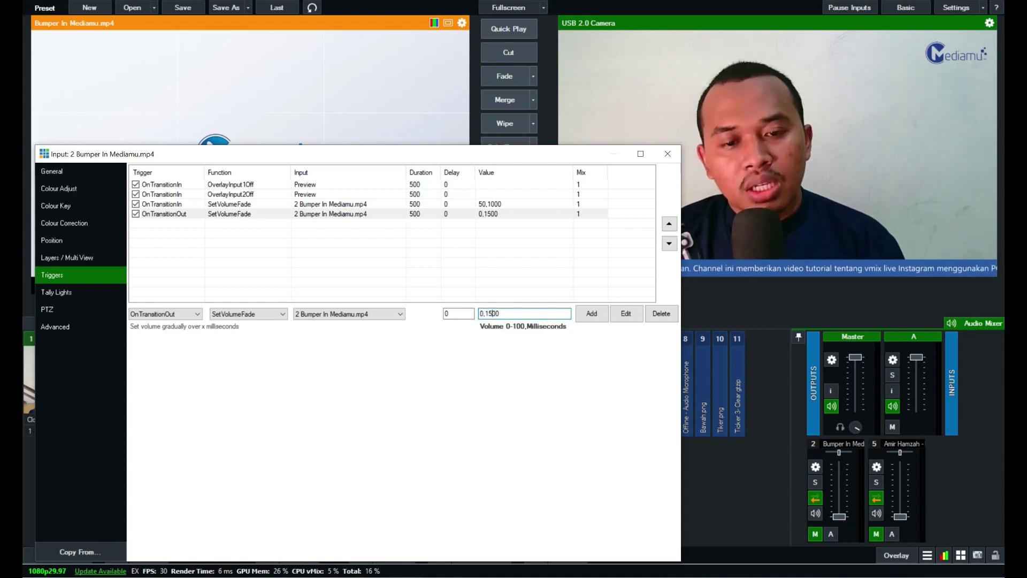
Set the OnTransitionOut trigger's value to 0,1000, save the edit, and close the input settings.
{"action": "key", "text": "BackSpace"}
{"action": "key", "text": "BackSpace"}
{"action": "type", "text": "10"}
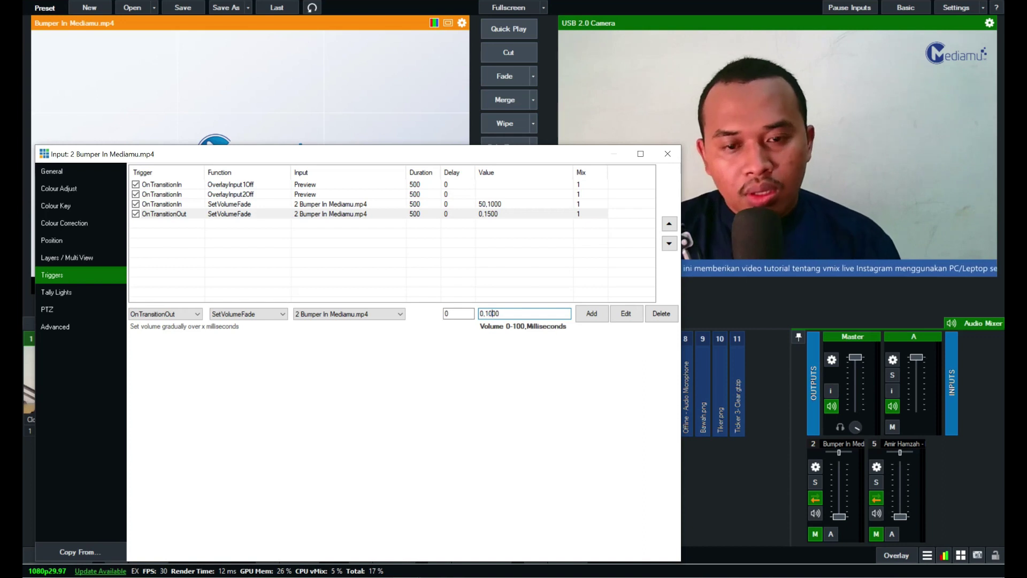
{"action": "left_click", "coordinate": [624, 314]}
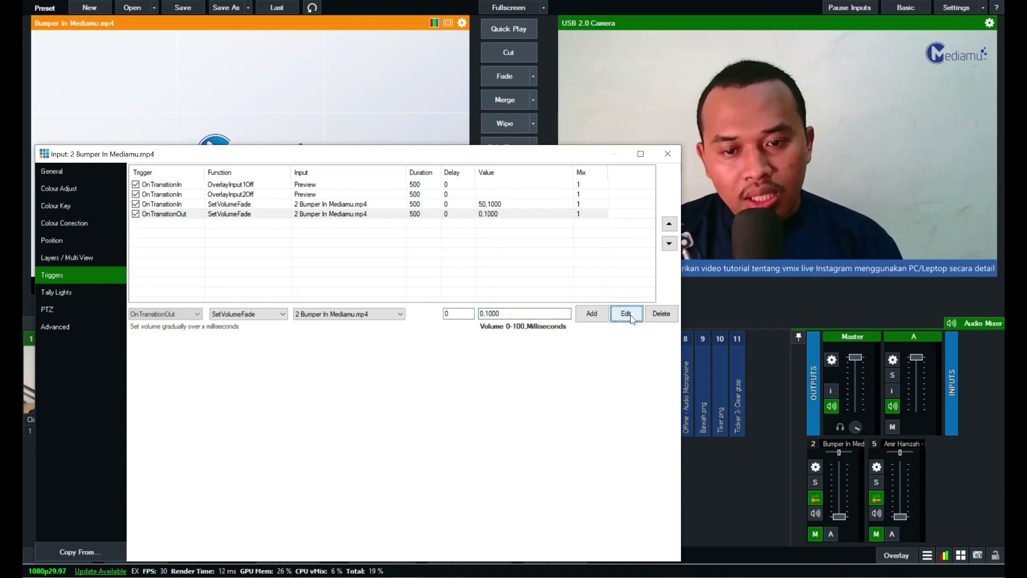
{"action": "left_click", "coordinate": [667, 154]}
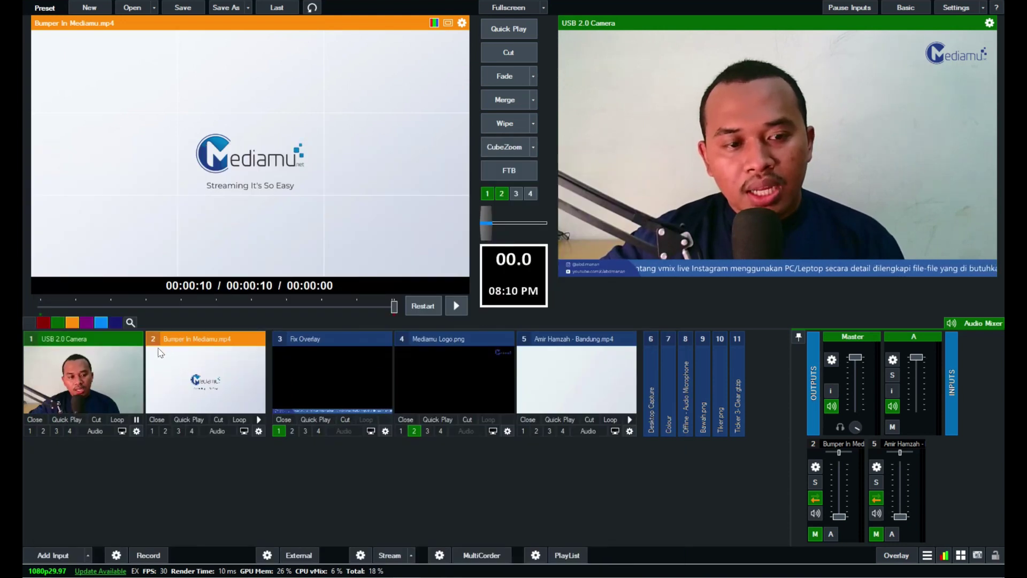
Test the triggers by restarting Bumper In Mediamu.mp4, putting it on air with Quick Play, and switching back to the USB 2.0 Camera.
{"action": "left_click", "coordinate": [424, 306]}
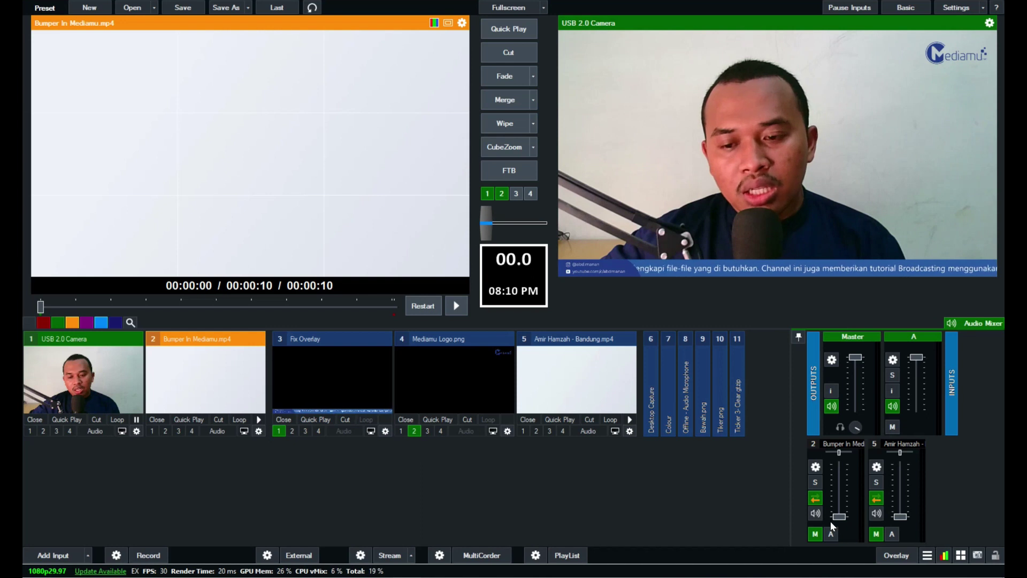
{"action": "mouse_move", "coordinate": [840, 519]}
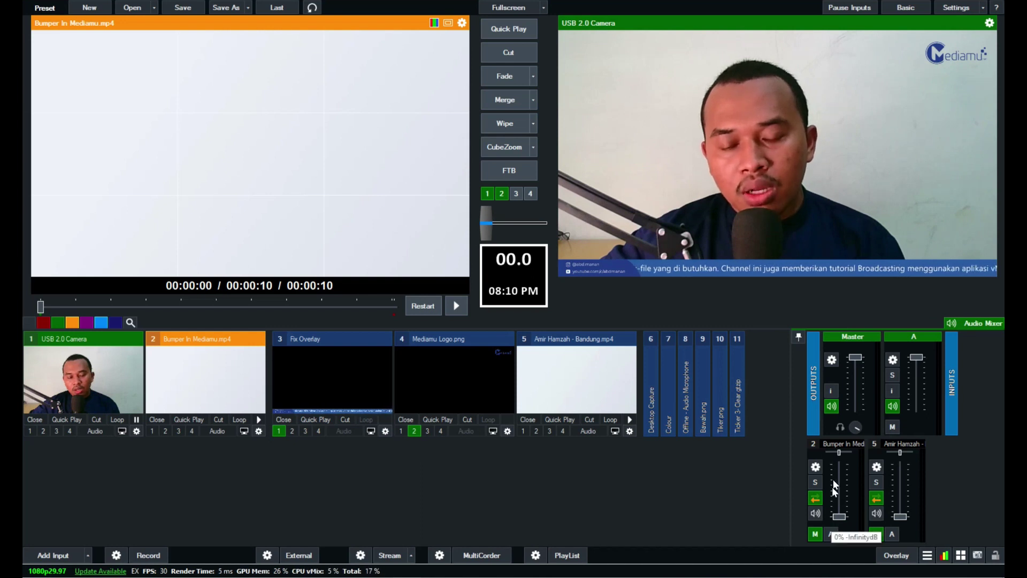
{"action": "left_click", "coordinate": [187, 419]}
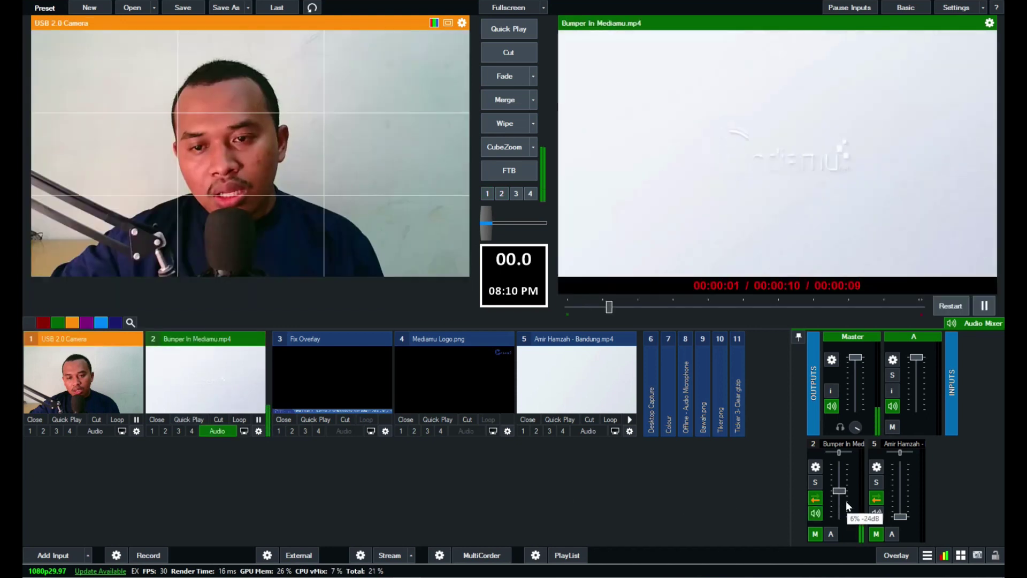
{"action": "mouse_move", "coordinate": [840, 495]}
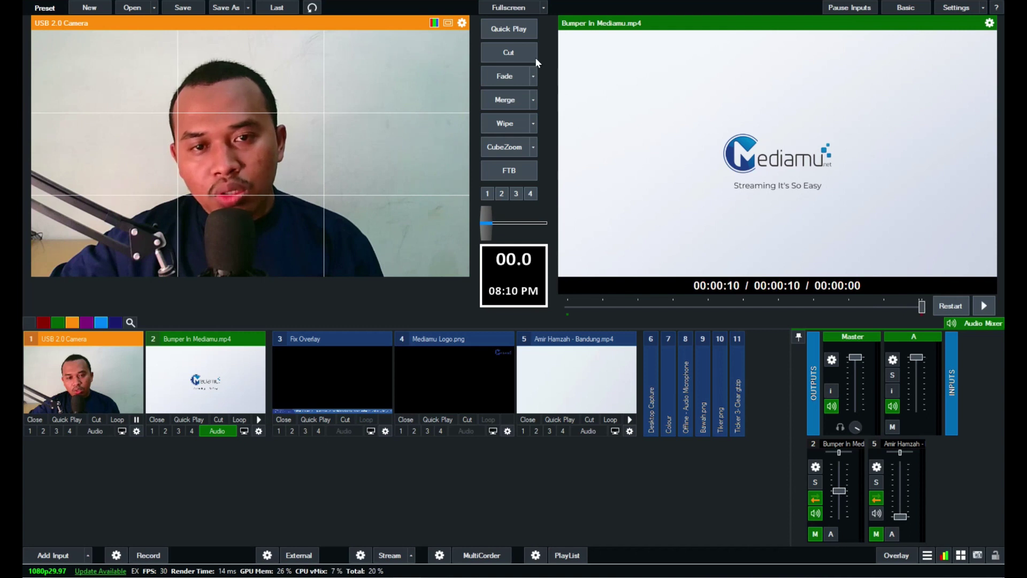
{"action": "left_click", "coordinate": [69, 418]}
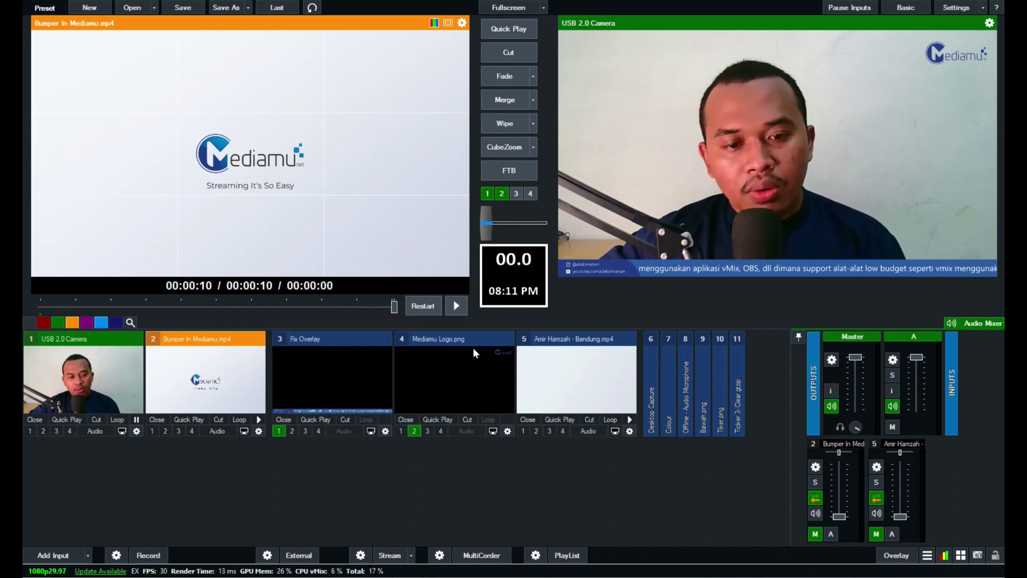
Preview the input 5 video and open its trigger settings, narrowing the window to uncover more of the live output.
{"action": "left_click", "coordinate": [578, 346]}
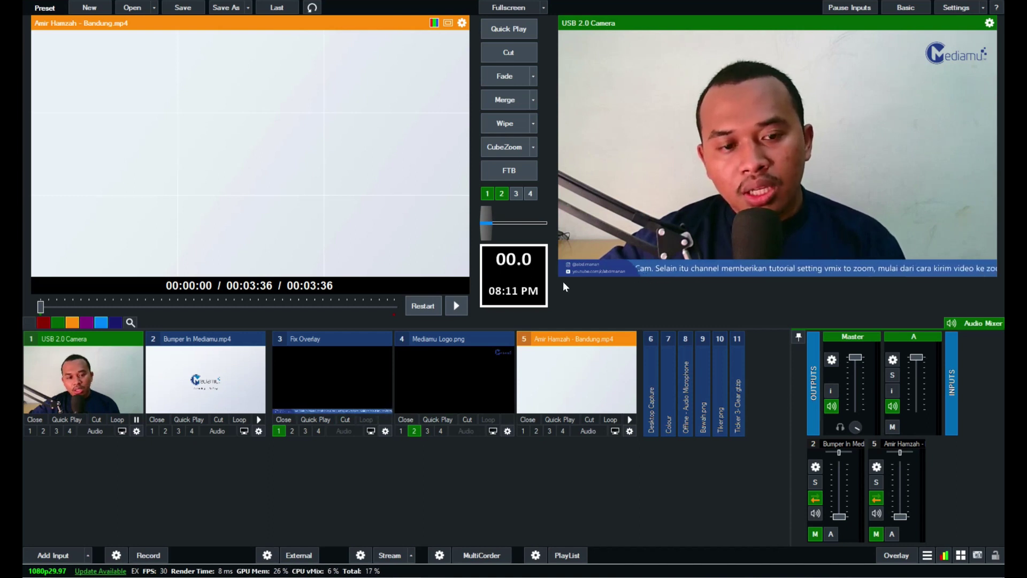
{"action": "key", "text": "2"}
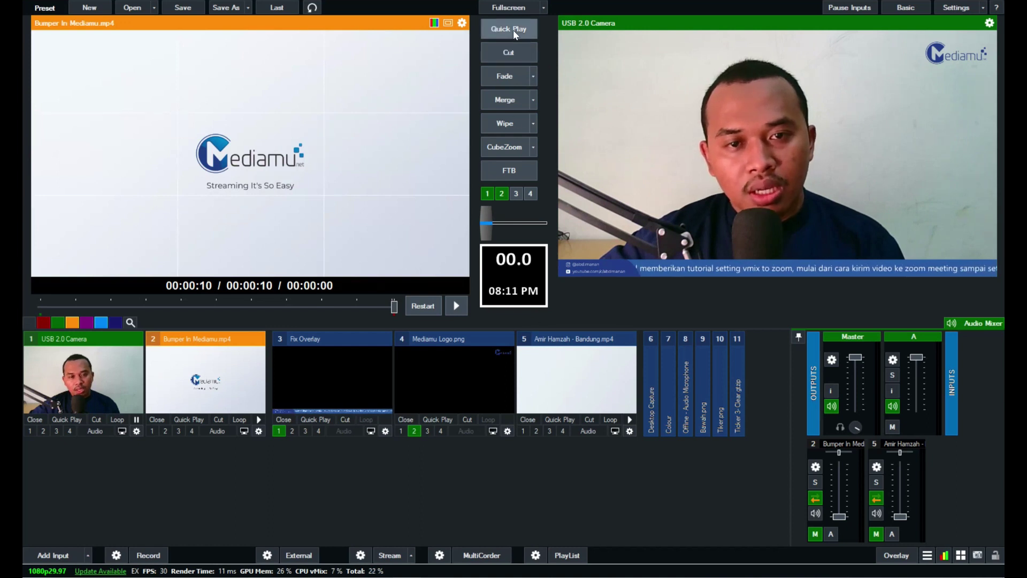
{"action": "left_click", "coordinate": [563, 340]}
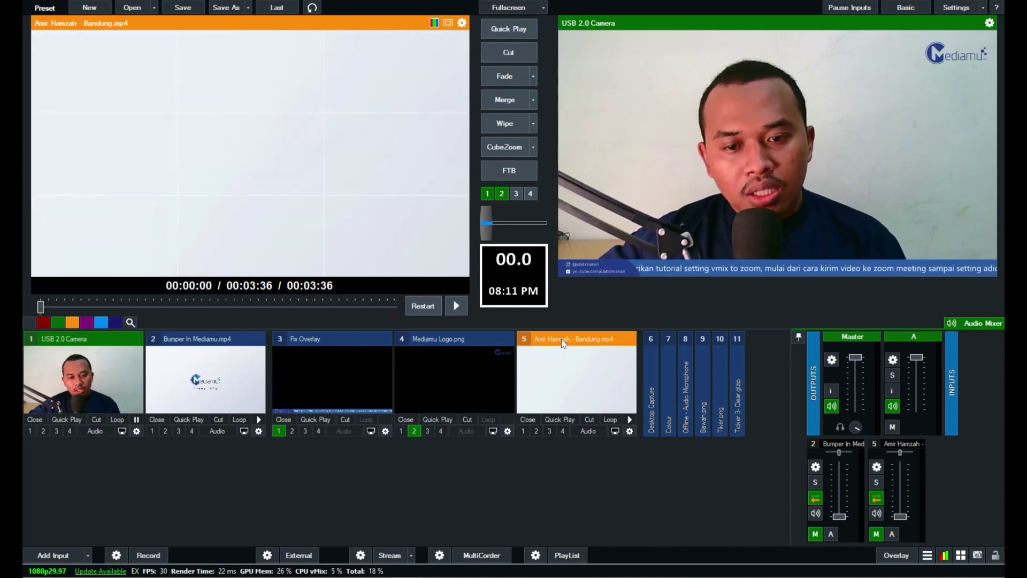
{"action": "left_click", "coordinate": [629, 430]}
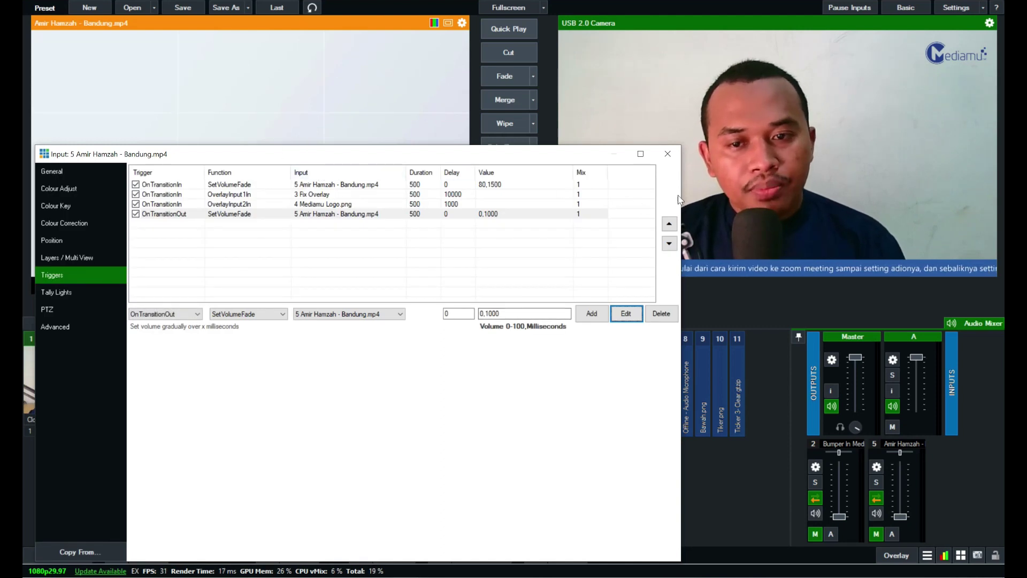
{"action": "left_click_drag", "start_coordinate": [681, 191], "coordinate": [627, 191]}
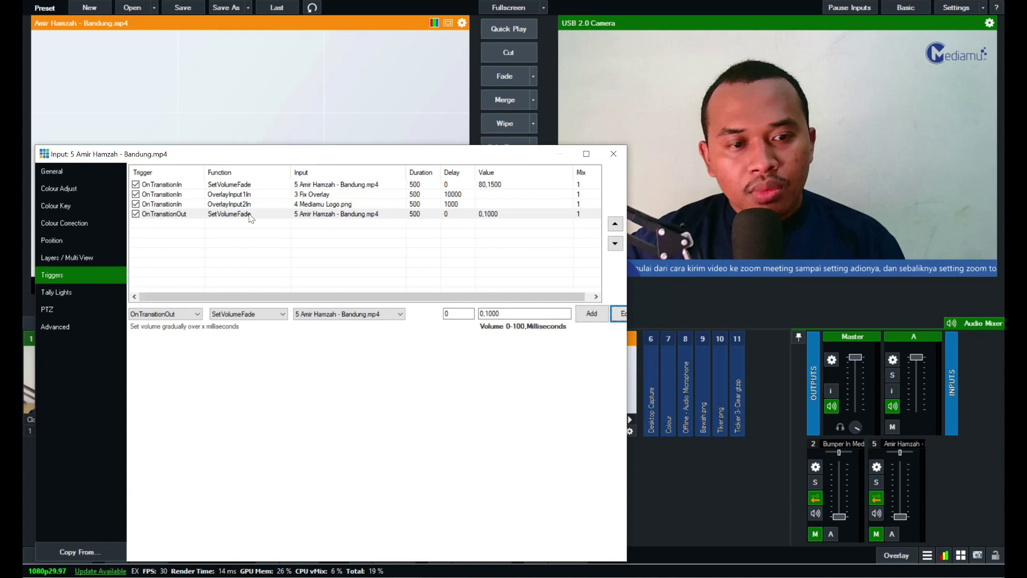
Set the value of input 5's OnTransitionIn SetVolumeFade trigger to 50,1500 and save the edit.
{"action": "left_click", "coordinate": [156, 184]}
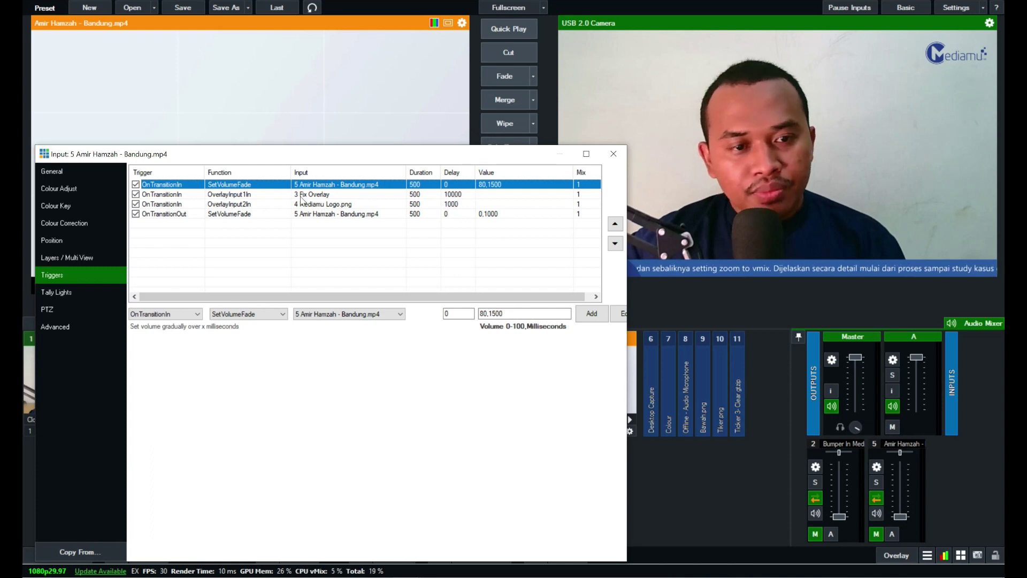
{"action": "left_click", "coordinate": [480, 314]}
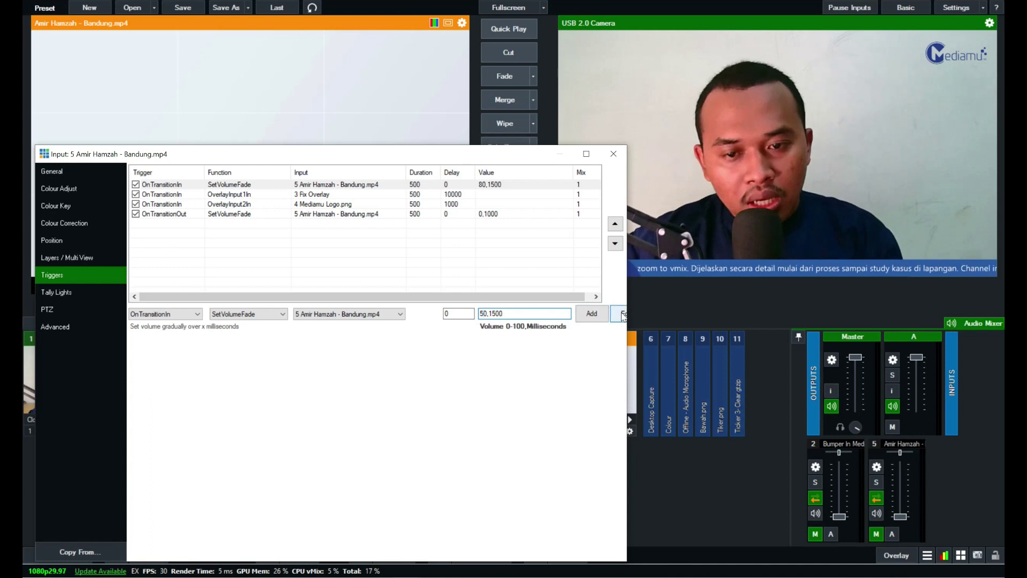
{"action": "left_click_drag", "start_coordinate": [627, 314], "coordinate": [640, 318]}
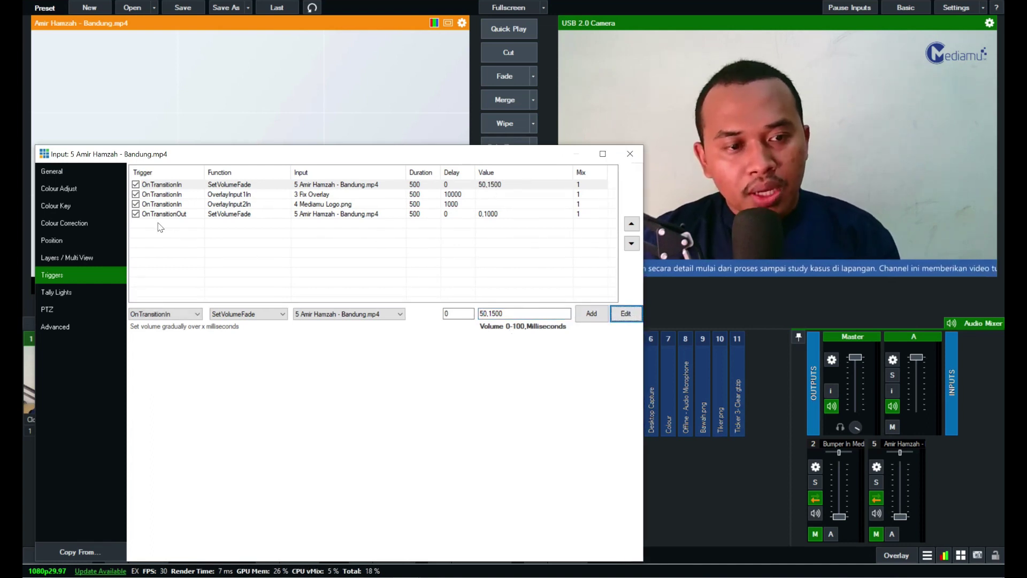
Review the second trigger's event, OverlayInput1In function and input choices, keeping 3 Fix Overlay as its input.
{"action": "left_click", "coordinate": [166, 196]}
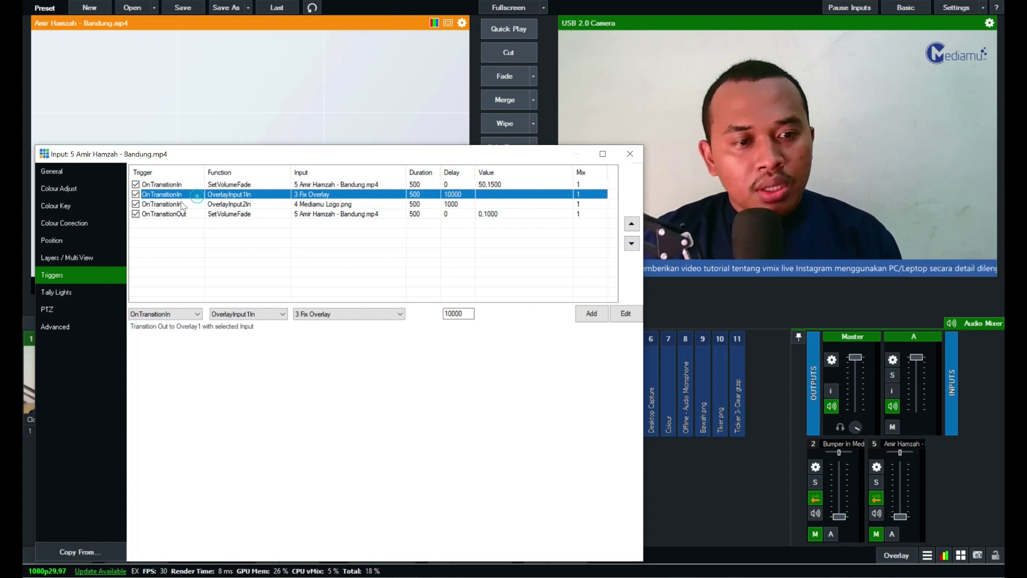
{"action": "left_click", "coordinate": [196, 315]}
{"action": "left_click", "coordinate": [214, 242]}
{"action": "left_click", "coordinate": [229, 195]}
{"action": "left_click", "coordinate": [268, 315]}
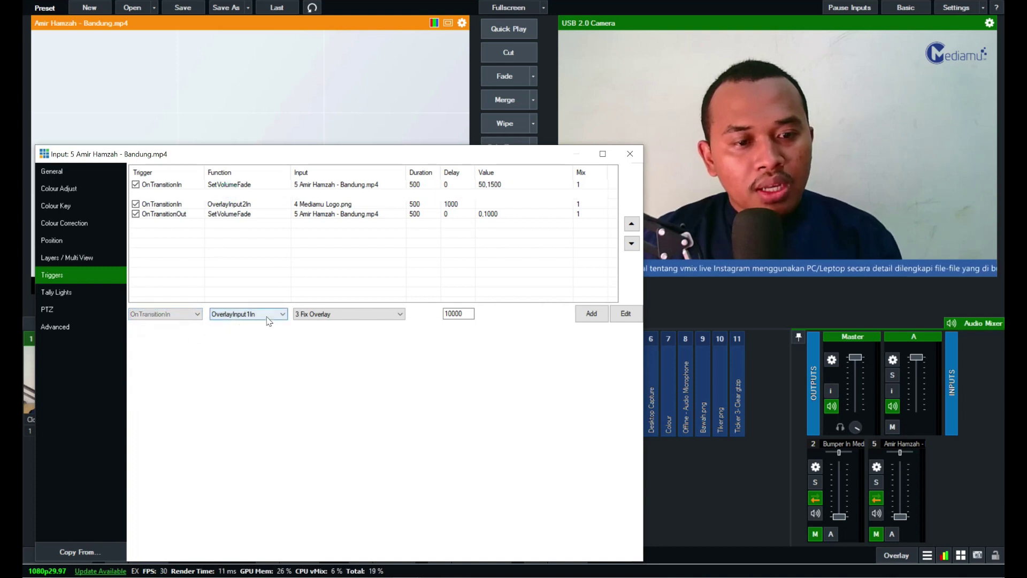
{"action": "double_click", "coordinate": [328, 390]}
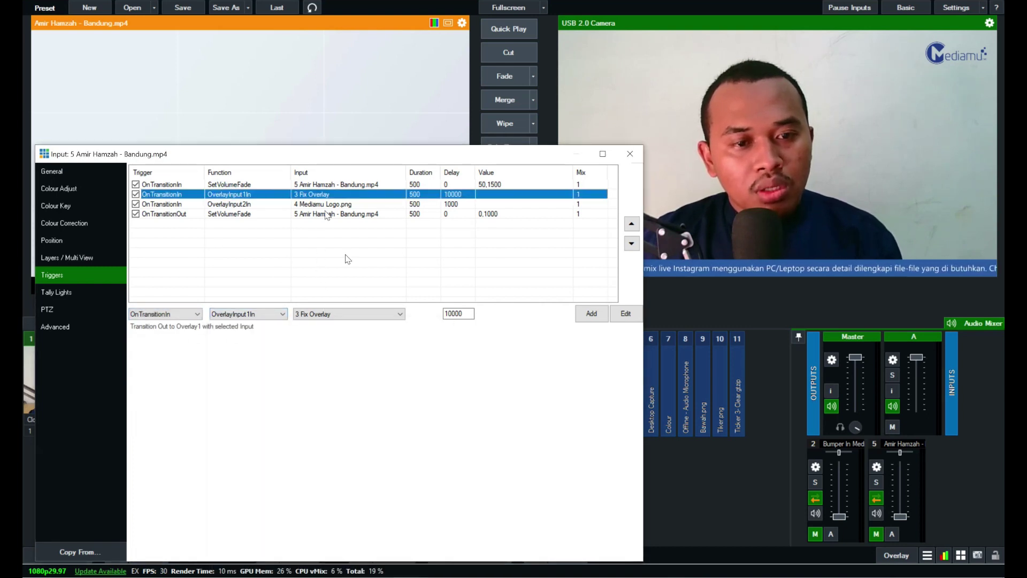
{"action": "left_click", "coordinate": [333, 314]}
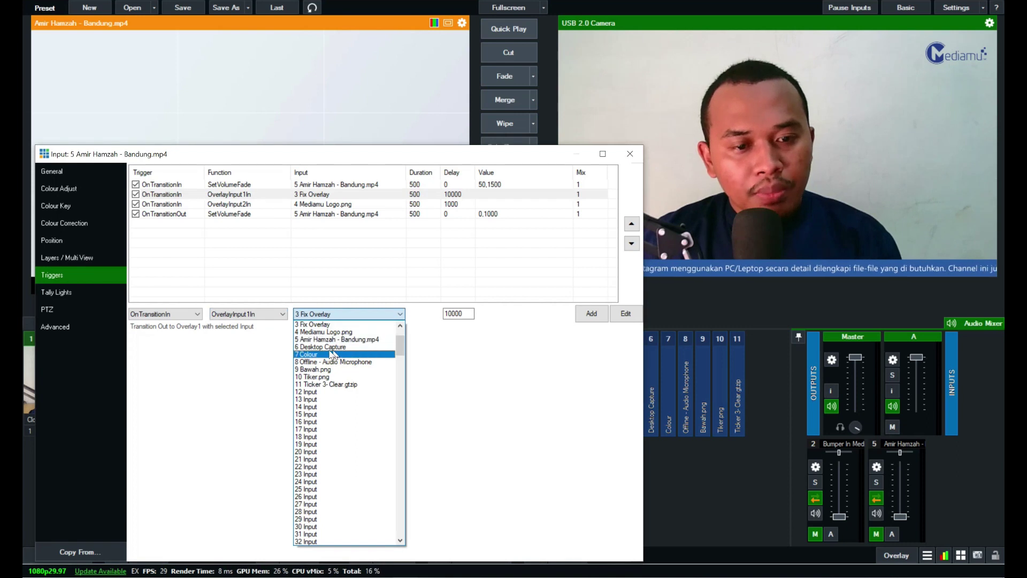
{"action": "scroll", "coordinate": [330, 353], "scroll_direction": "up", "scroll_amount": 1}
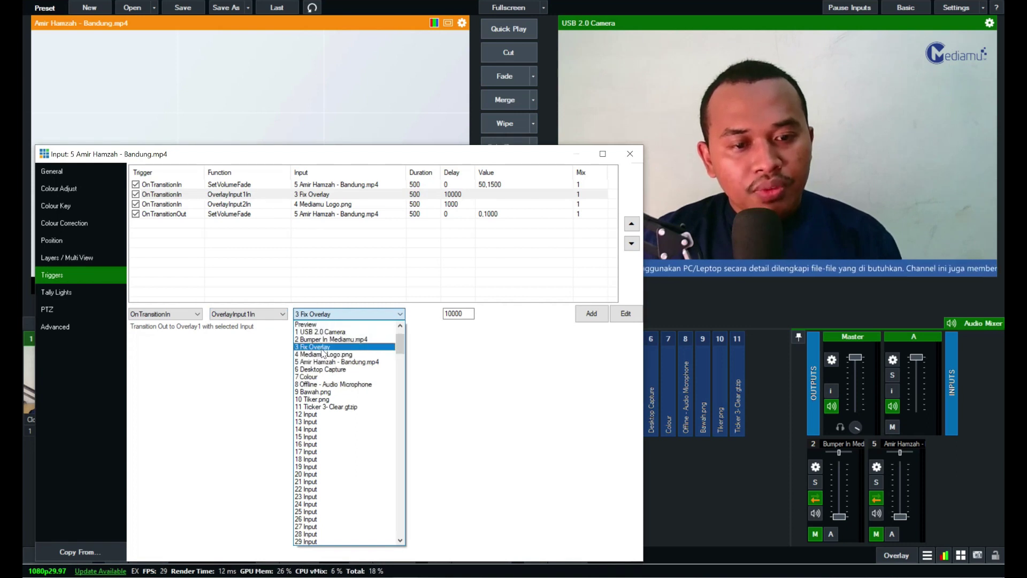
{"action": "left_click", "coordinate": [323, 347]}
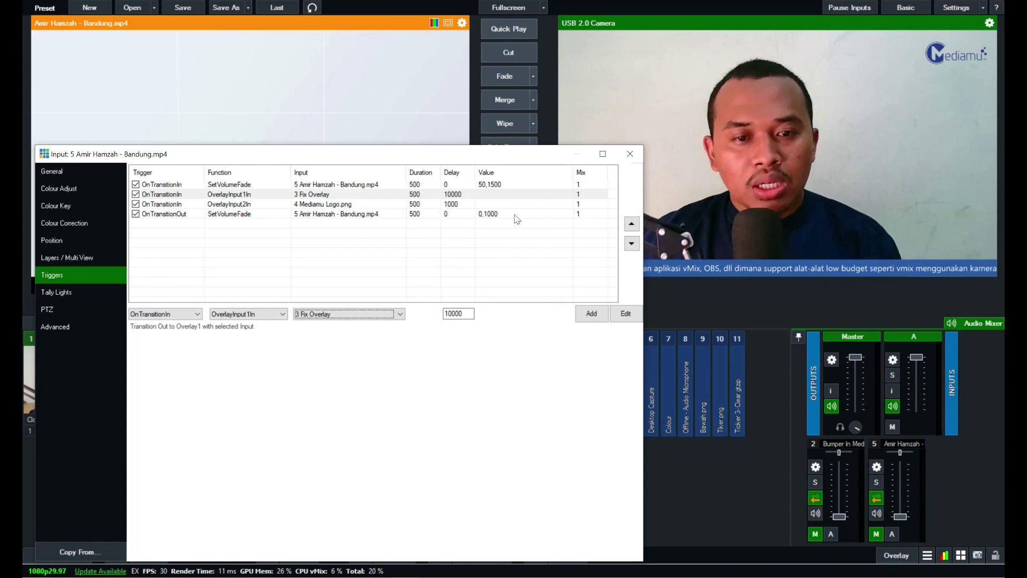
Check the delay of the Fix Overlay trigger and widen the input settings window to reveal all editing controls.
{"action": "left_click", "coordinate": [450, 196]}
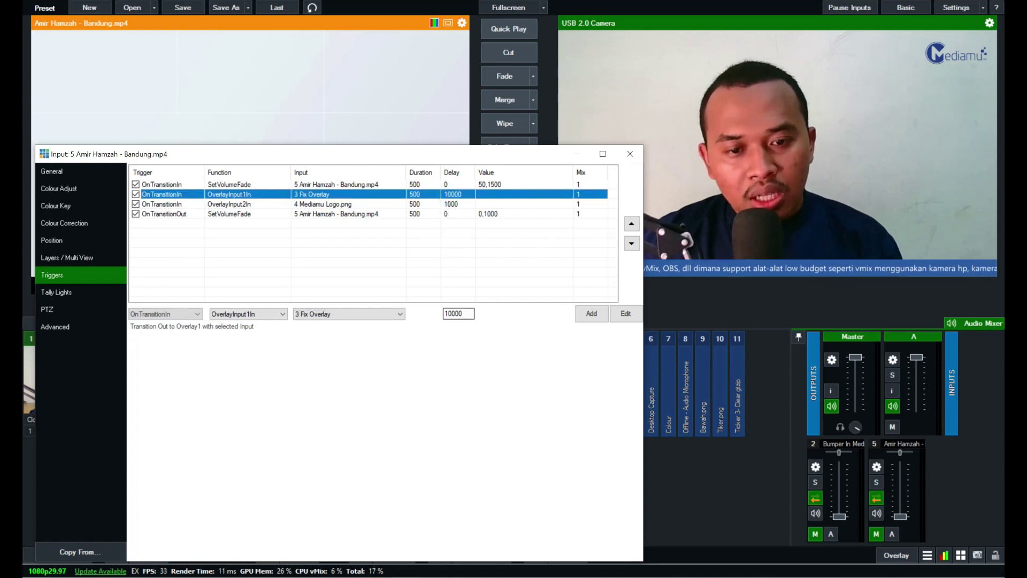
{"action": "left_click", "coordinate": [449, 313]}
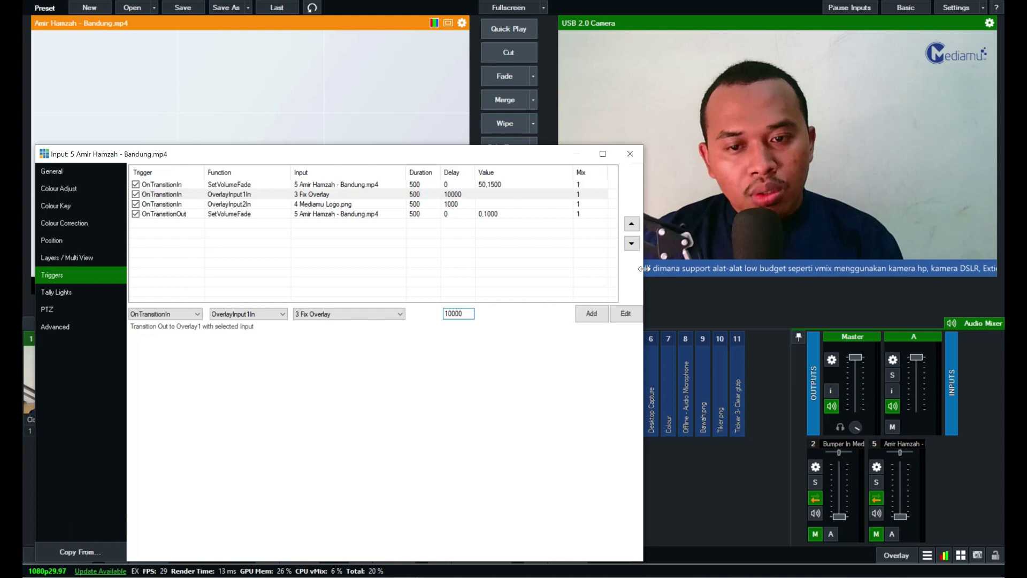
{"action": "left_click_drag", "start_coordinate": [642, 267], "coordinate": [711, 257]}
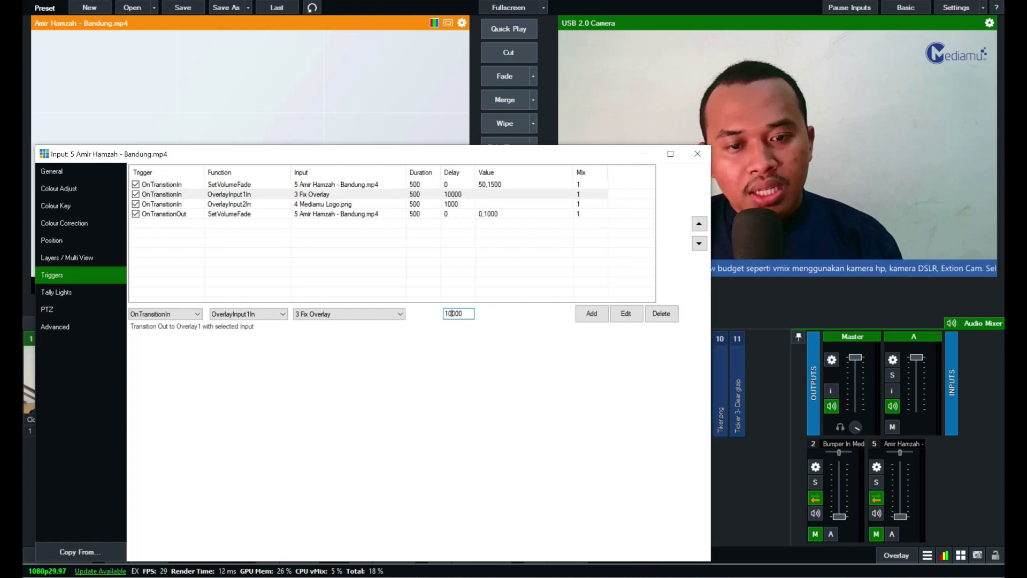
Review the Mediamu Logo.png overlay trigger and the OnTransitionOut volume fade trigger, and close the input settings.
{"action": "left_click", "coordinate": [153, 205]}
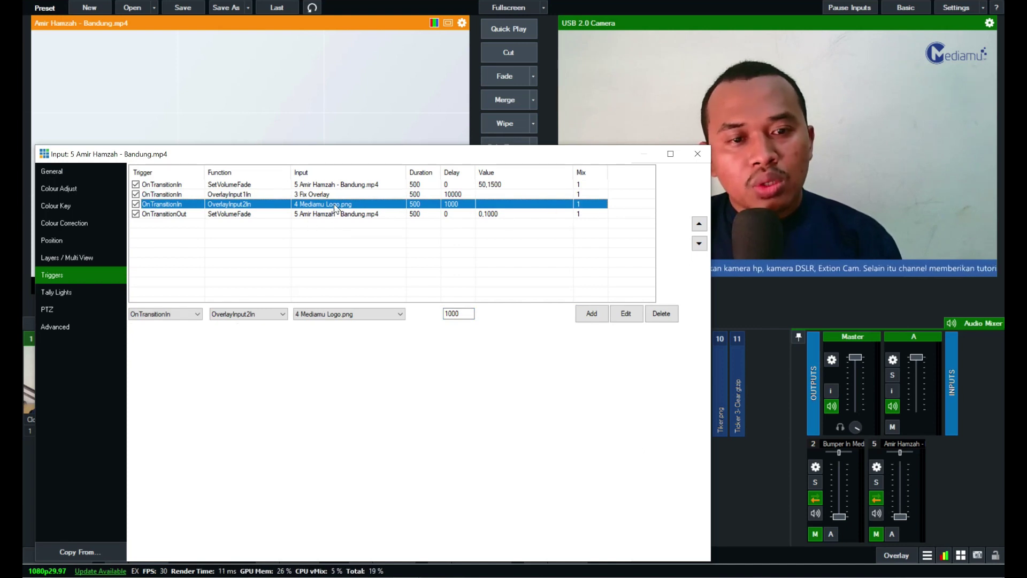
{"action": "left_click", "coordinate": [453, 194]}
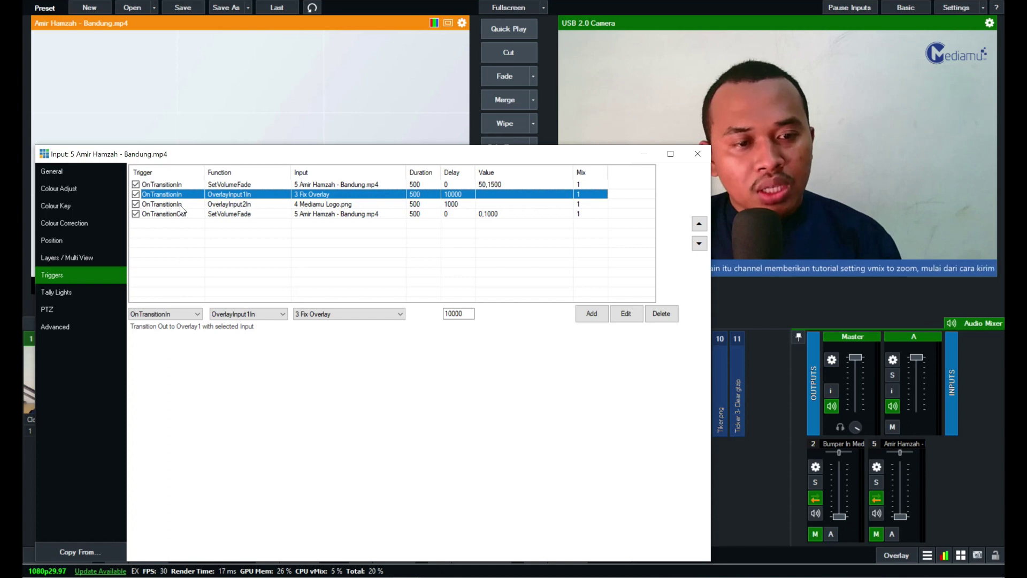
{"action": "left_click", "coordinate": [160, 204]}
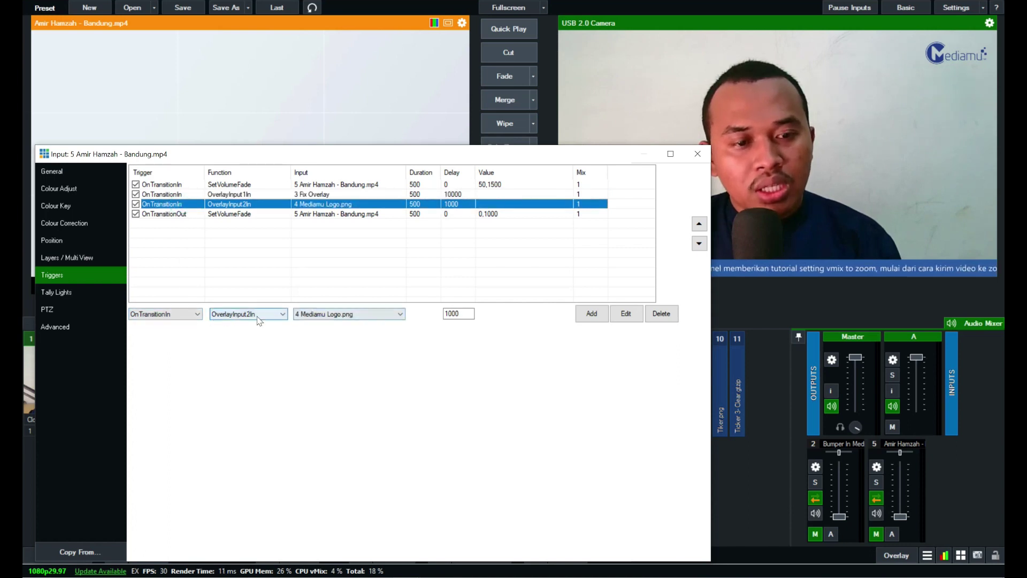
{"action": "left_click", "coordinate": [353, 321]}
{"action": "left_click", "coordinate": [428, 325]}
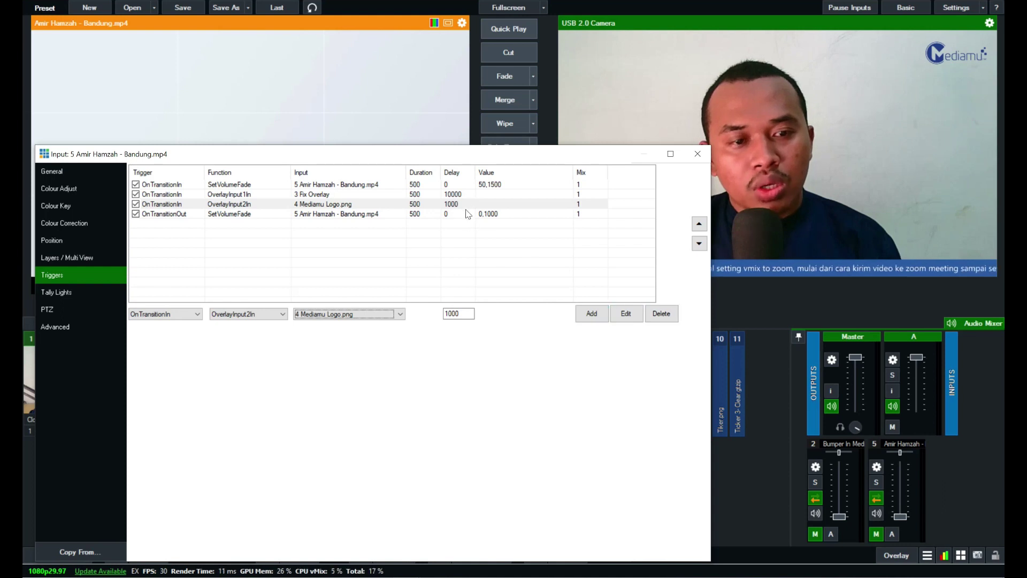
{"action": "left_click", "coordinate": [170, 215]}
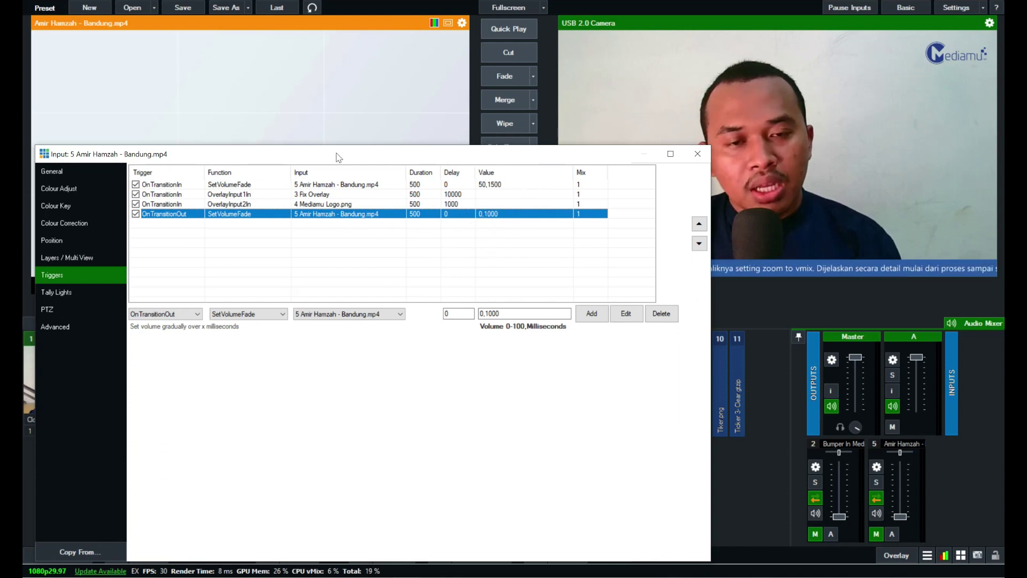
{"action": "left_click", "coordinate": [697, 154]}
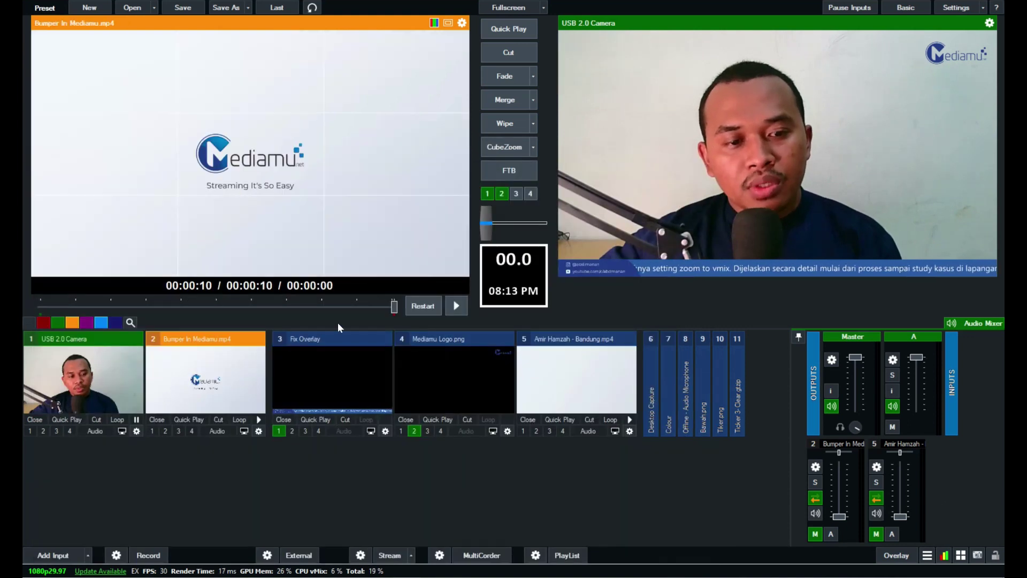
Put Bumper In Mediamu.mp4 on air with Quick Play, preview the input 5 video, and check both audio faders in the mixer.
{"action": "left_click", "coordinate": [516, 32]}
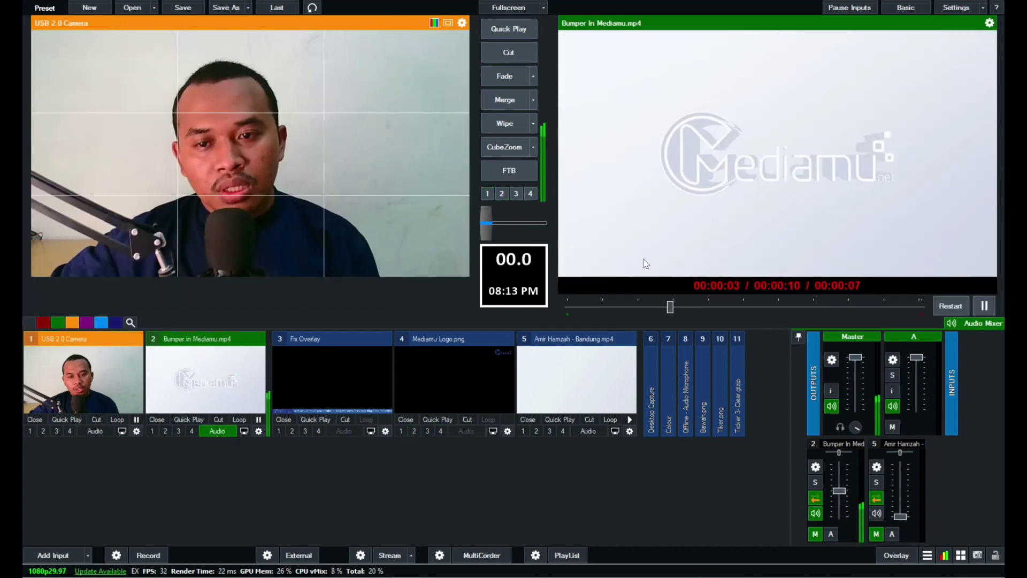
{"action": "left_click", "coordinate": [557, 369]}
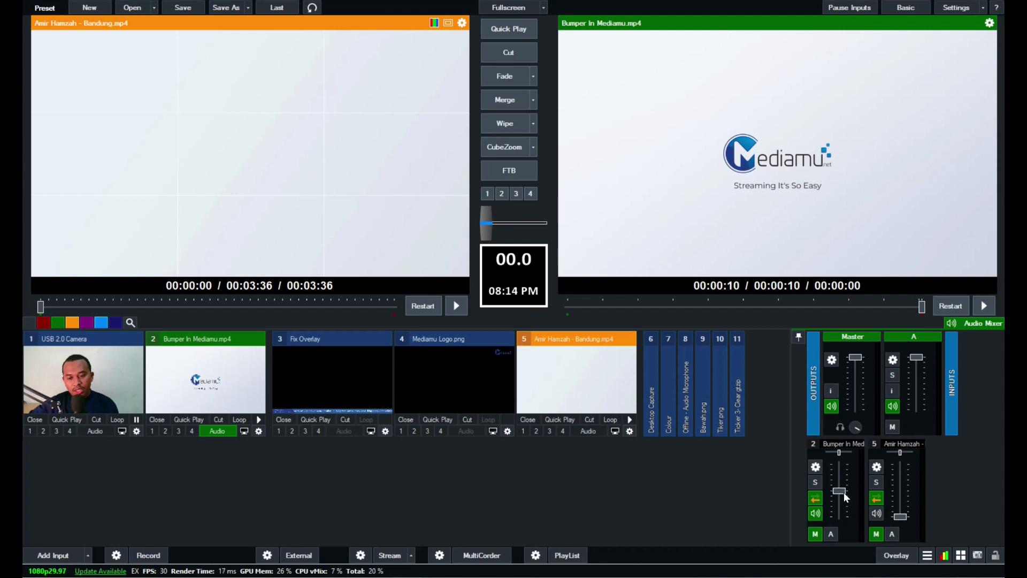
{"action": "mouse_move", "coordinate": [837, 492]}
{"action": "mouse_move", "coordinate": [902, 518]}
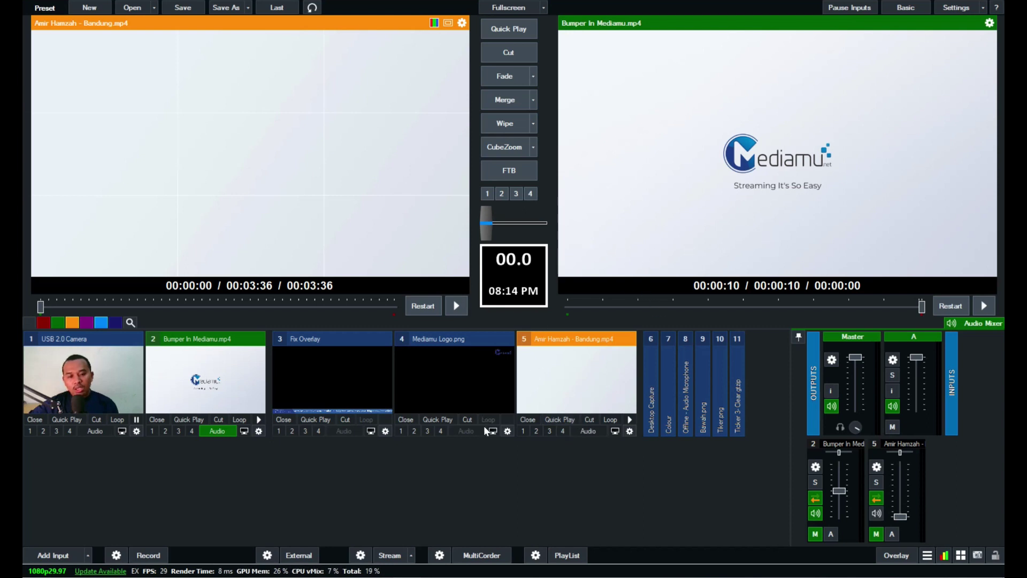
Test input 5's triggers by putting it on air with Quick Play, letting overlays 1 and 2 come in, and switching back to USB 2.0 Camera.
{"action": "left_click", "coordinate": [557, 418]}
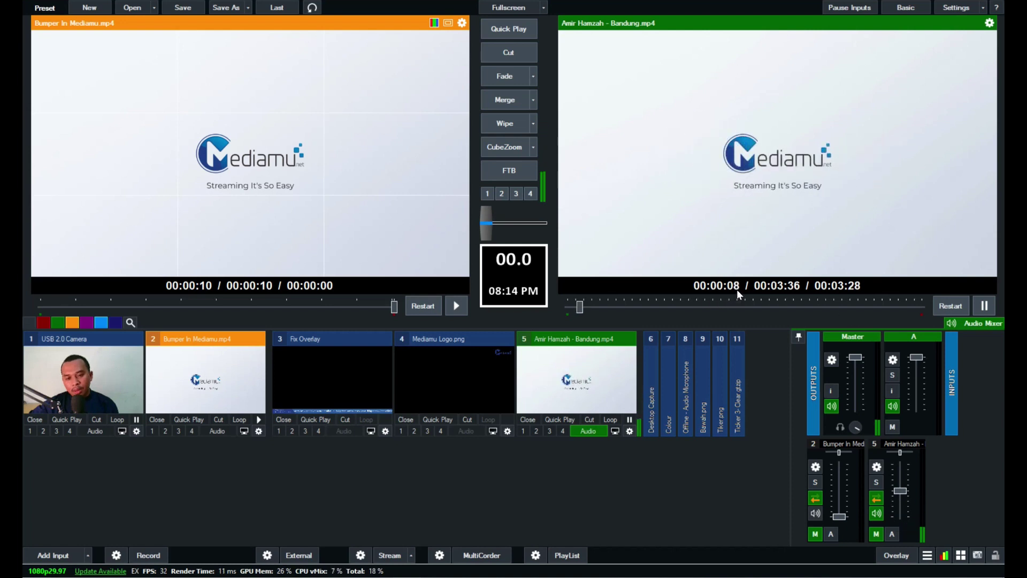
{"action": "key", "text": "1"}
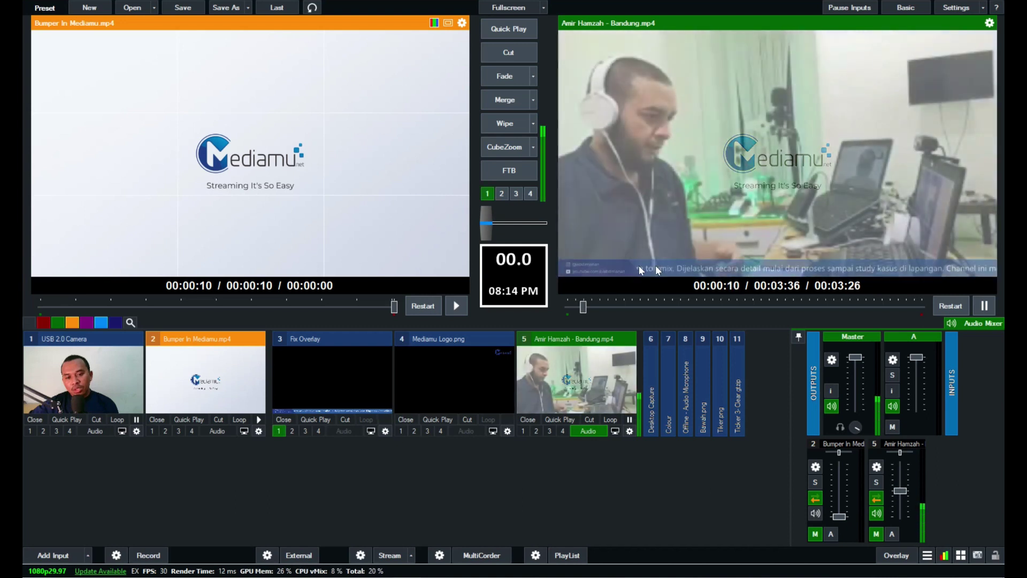
{"action": "key", "text": "2"}
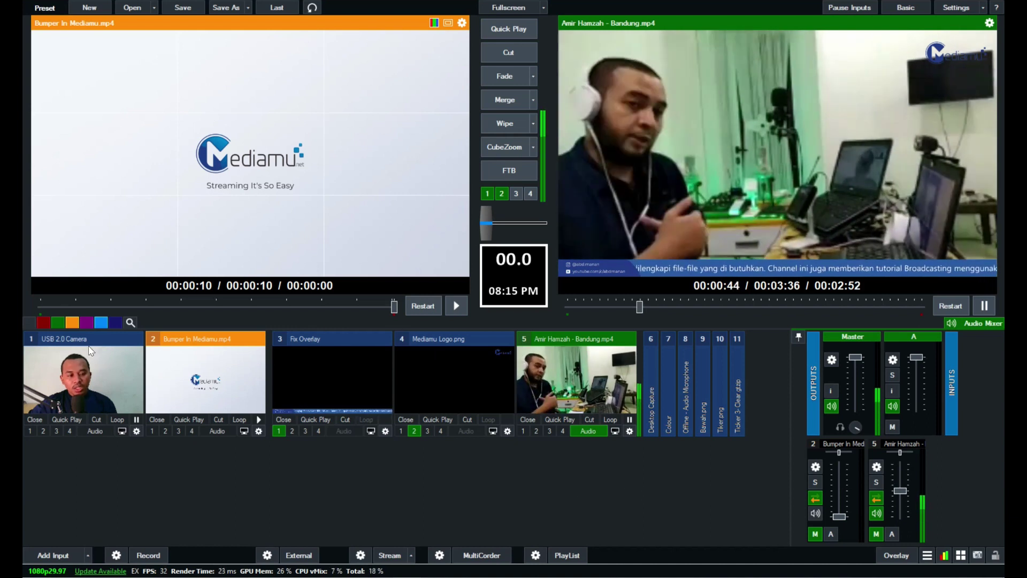
{"action": "left_click", "coordinate": [91, 350]}
{"action": "left_click", "coordinate": [506, 33]}
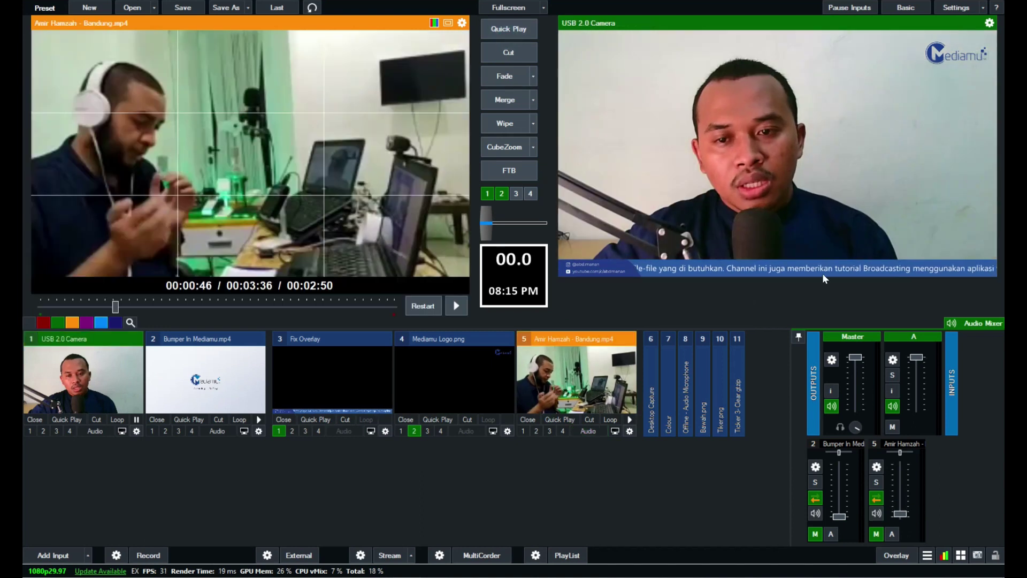